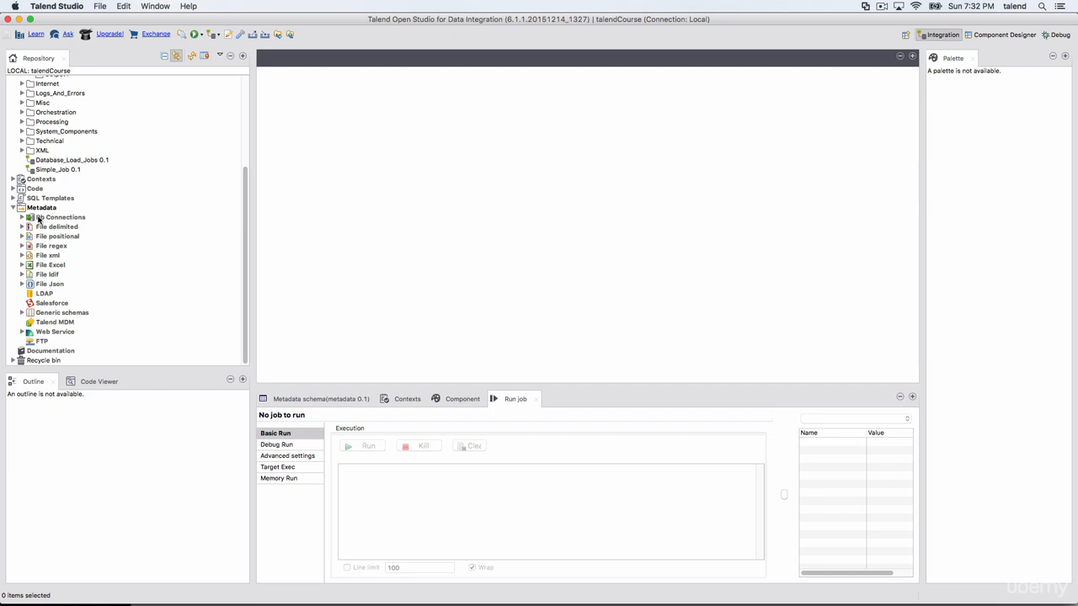
Step: Expand Db Connections in the metadata and review both pages of the mysql_world_db connection settings without changing them
{"action": "right_click", "coordinate": [48, 218]}
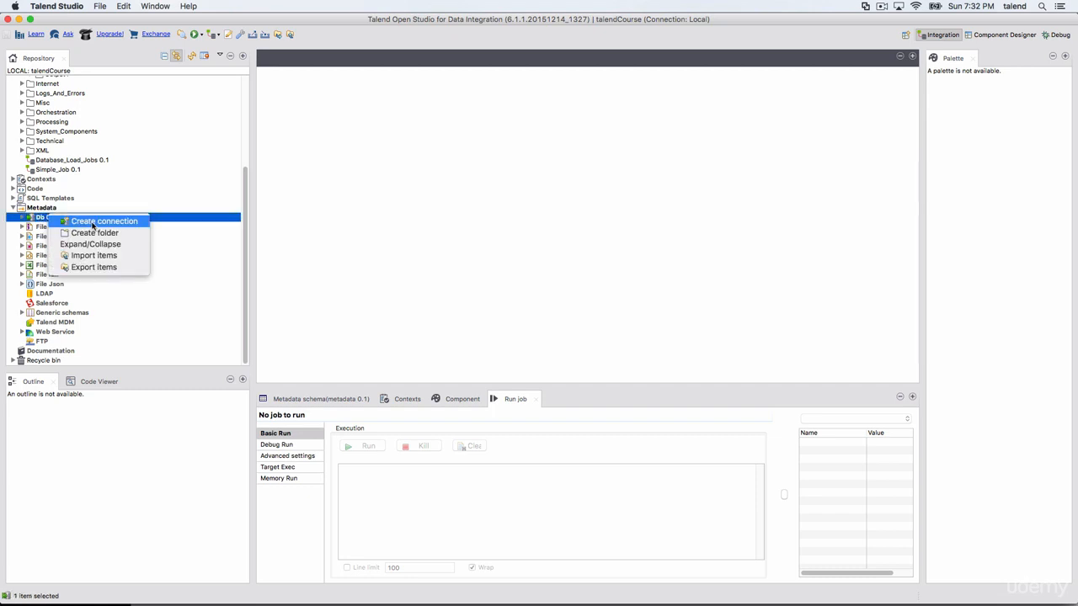
{"action": "left_click", "coordinate": [24, 220]}
{"action": "left_click", "coordinate": [24, 220]}
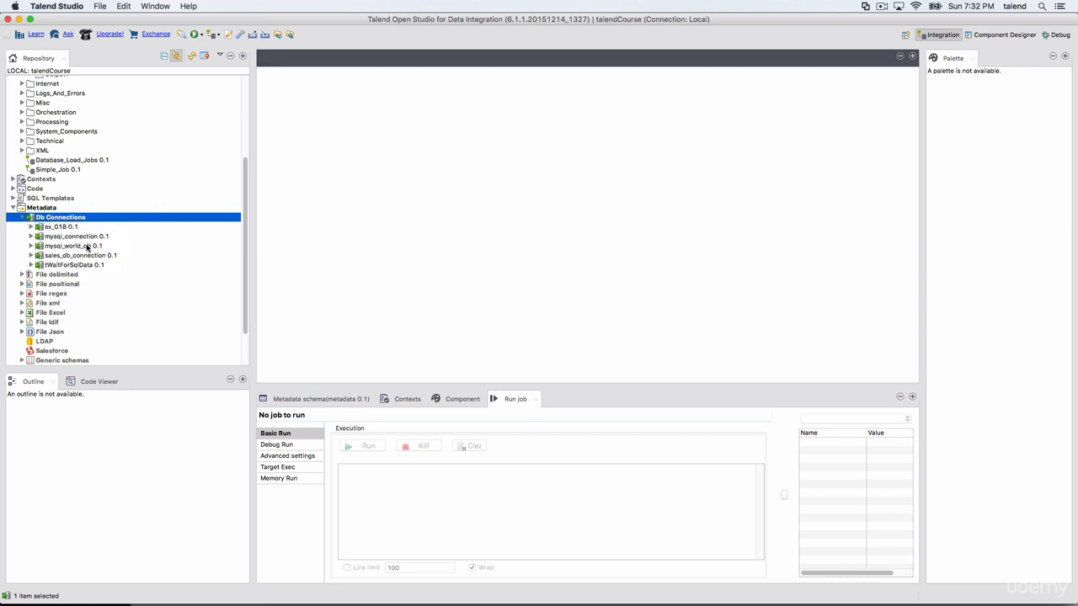
{"action": "left_click", "coordinate": [71, 247]}
{"action": "right_click", "coordinate": [72, 247]}
{"action": "left_click", "coordinate": [102, 250]}
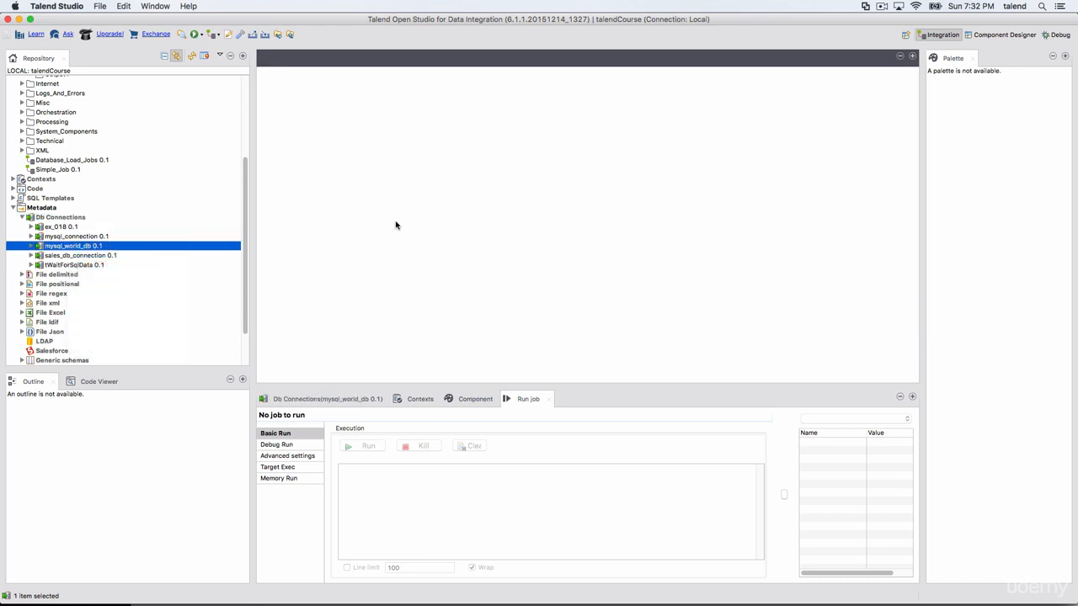
{"action": "left_click_drag", "start_coordinate": [467, 47], "coordinate": [481, 80]}
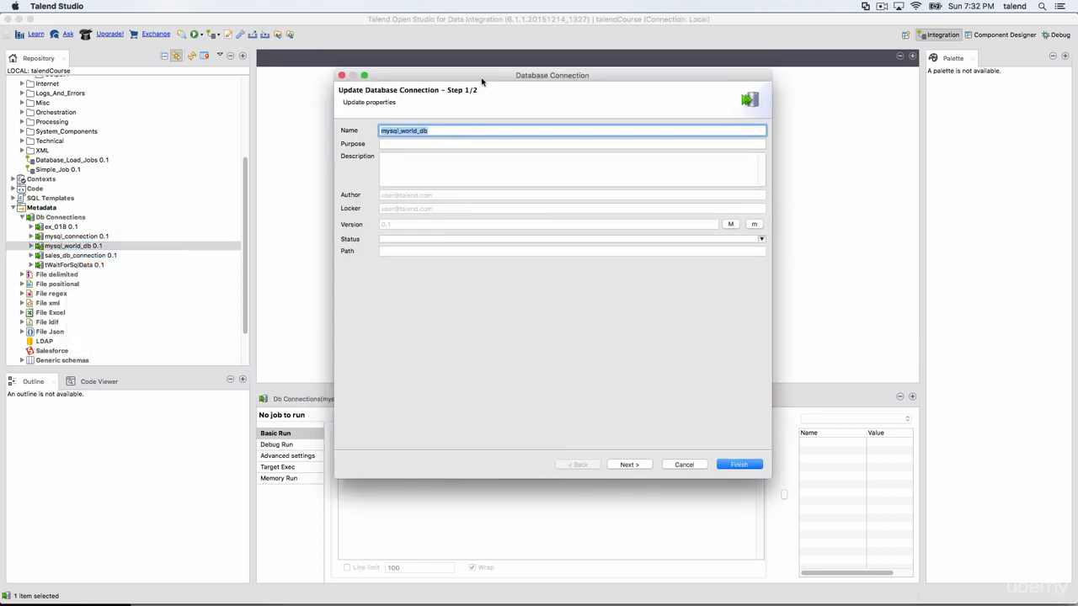
{"action": "left_click", "coordinate": [632, 465]}
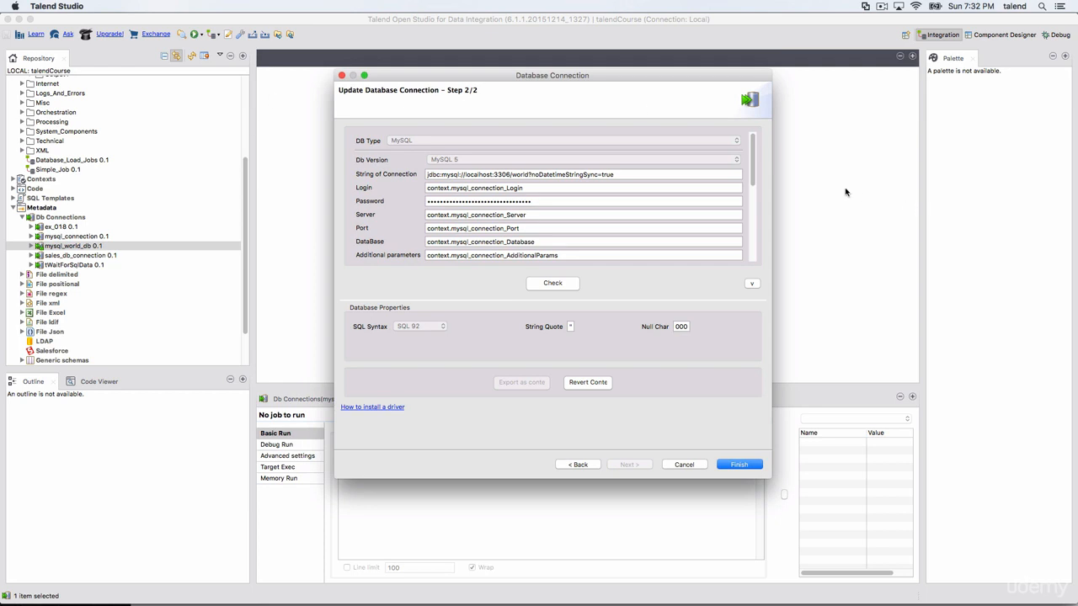
{"action": "left_click_drag", "start_coordinate": [756, 168], "coordinate": [754, 139]}
{"action": "left_click", "coordinate": [684, 467]}
Step: Start a new database connection named ex and choose MySQL as its DB type
{"action": "right_click", "coordinate": [52, 222]}
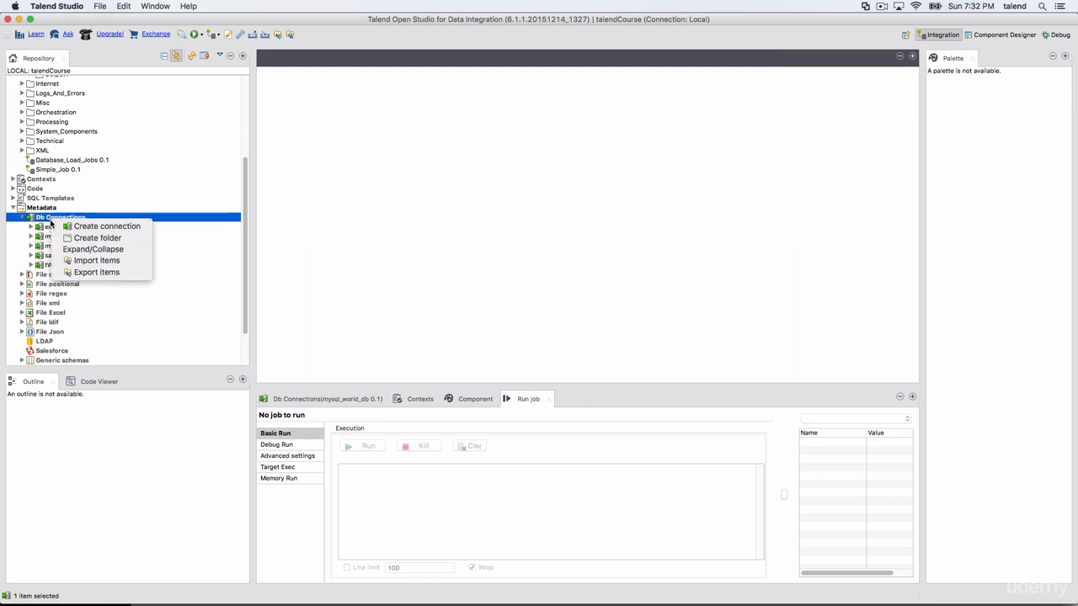
{"action": "left_click", "coordinate": [101, 225]}
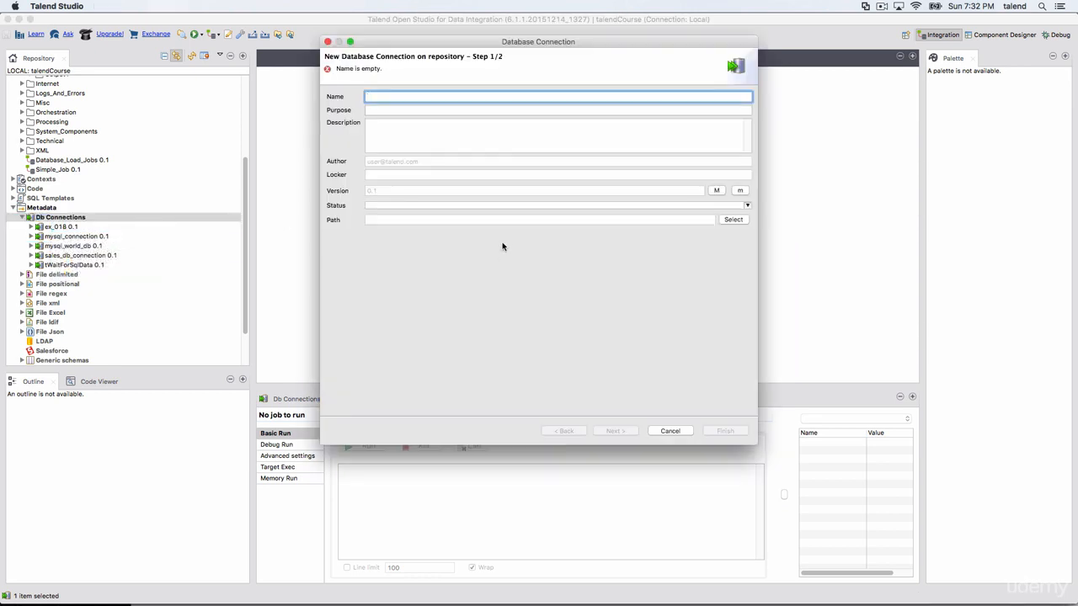
{"action": "type", "text": "ex"}
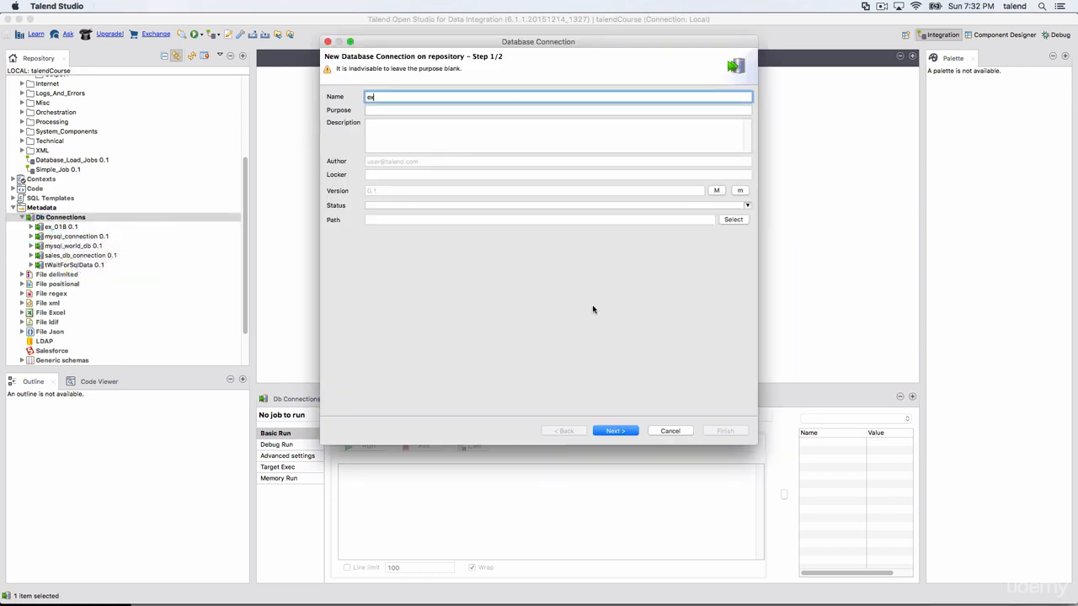
{"action": "left_click", "coordinate": [633, 433]}
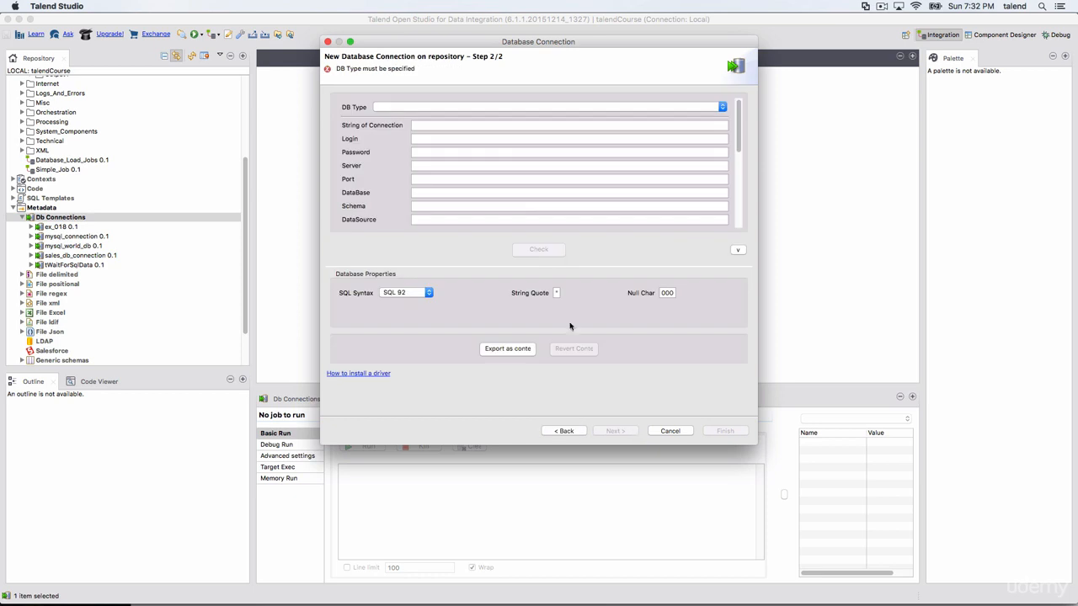
{"action": "left_click", "coordinate": [379, 110]}
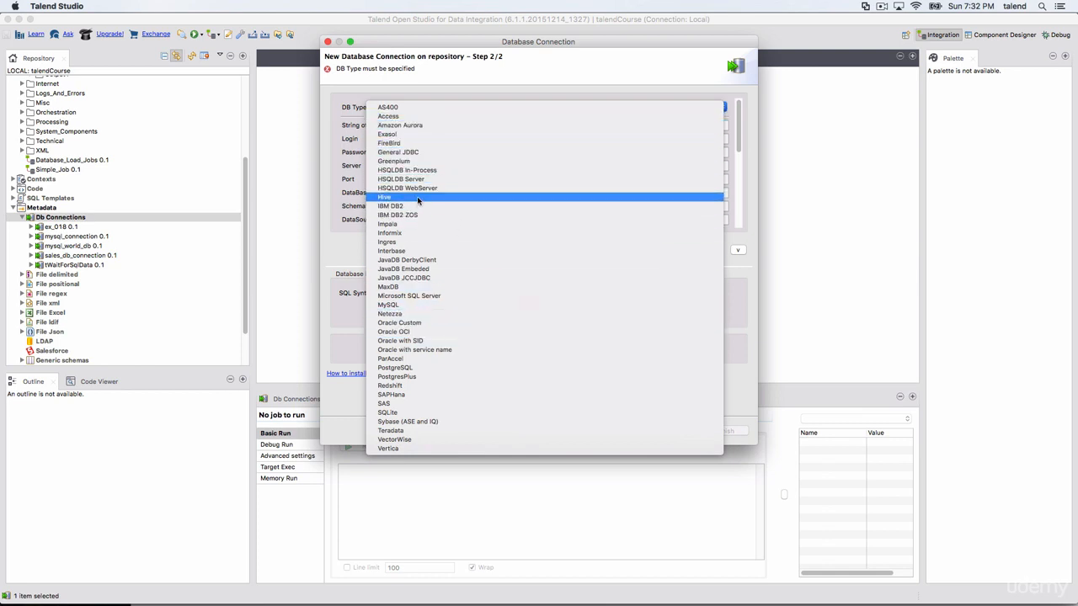
{"action": "left_click", "coordinate": [411, 307]}
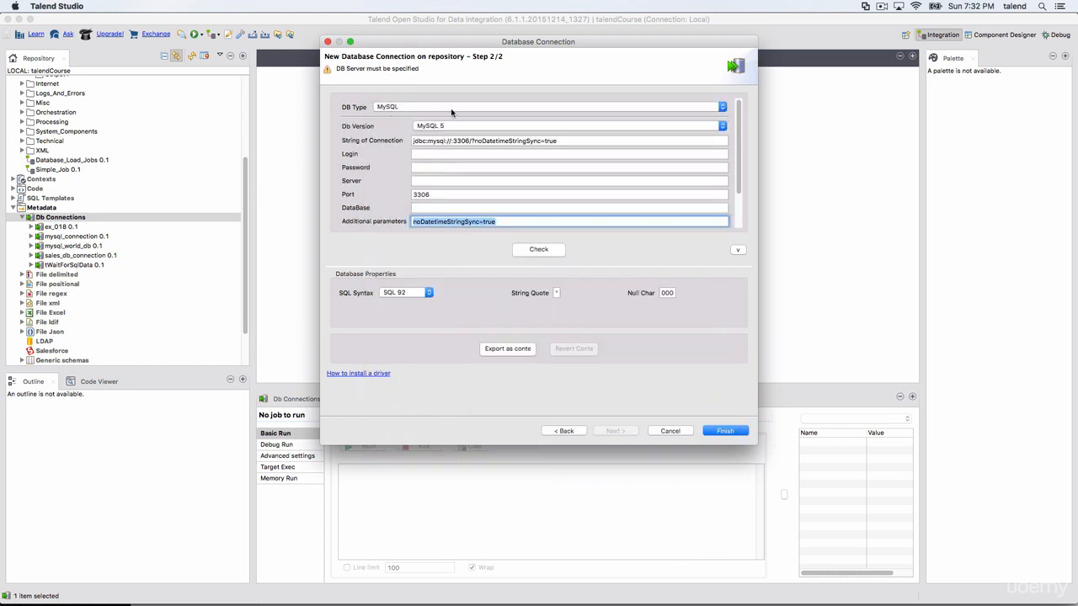
Step: Fill in the connection parameters with login root, the account password, server localhost and database world
{"action": "scroll", "coordinate": [568, 185], "scroll_direction": "down", "scroll_amount": 3}
{"action": "scroll", "coordinate": [569, 190], "scroll_direction": "up", "scroll_amount": 3}
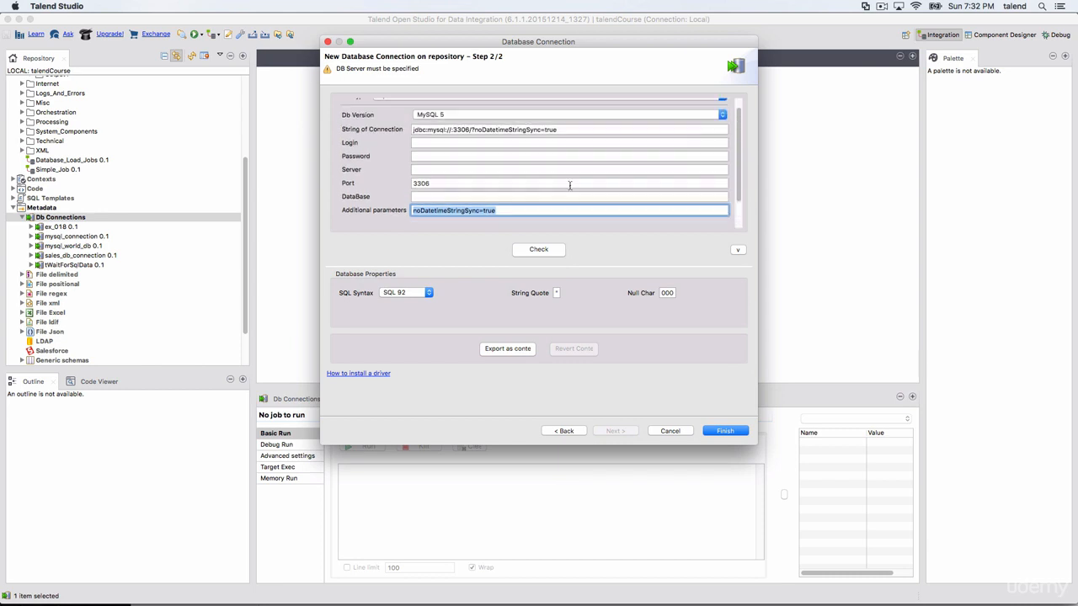
{"action": "double_click", "coordinate": [439, 194]}
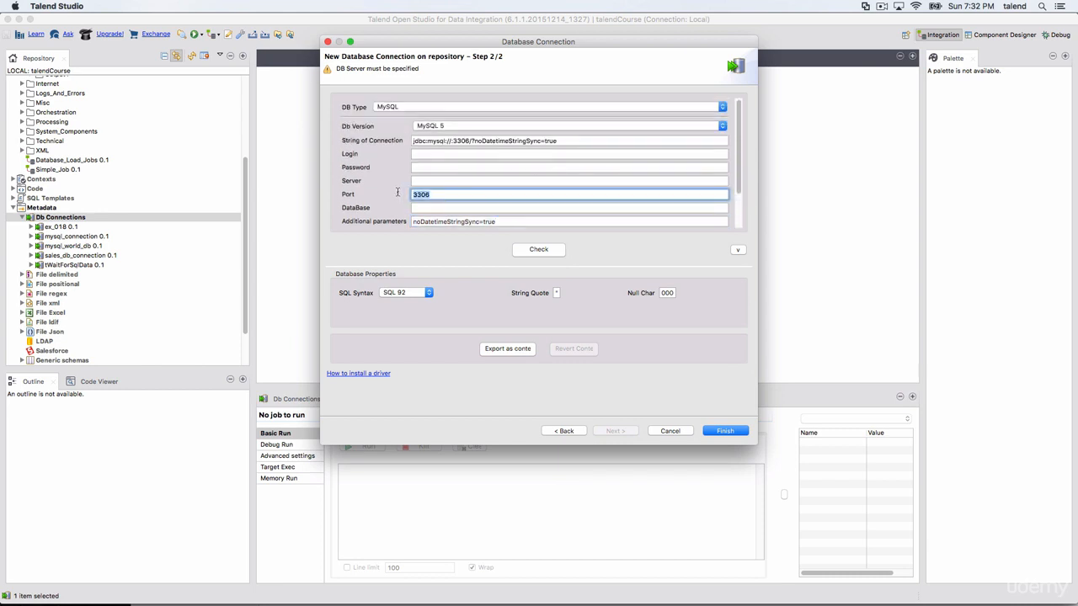
{"action": "left_click", "coordinate": [431, 154]}
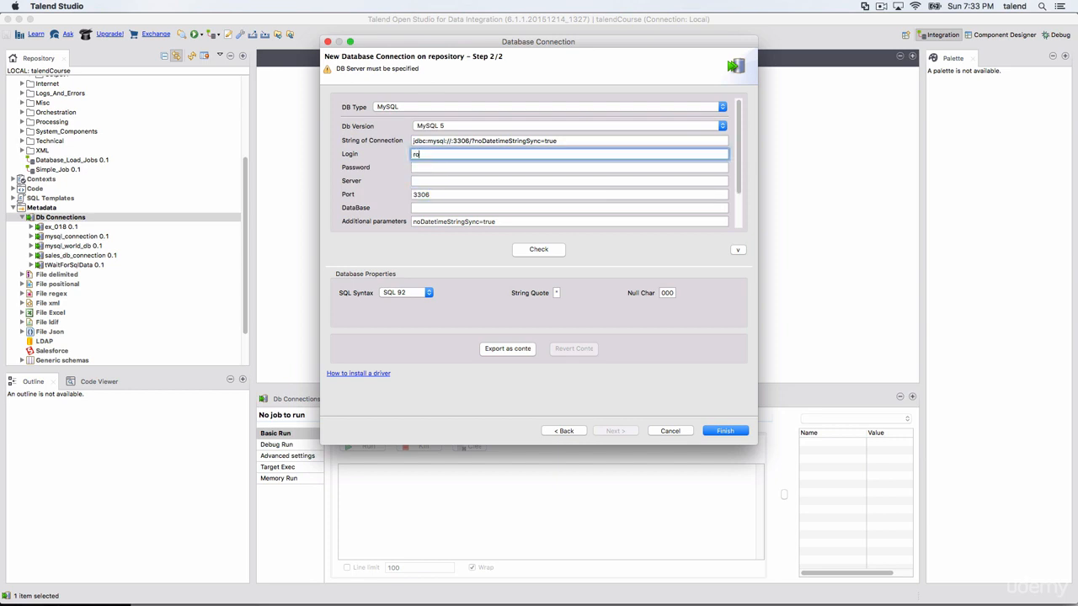
{"action": "left_click", "coordinate": [448, 166]}
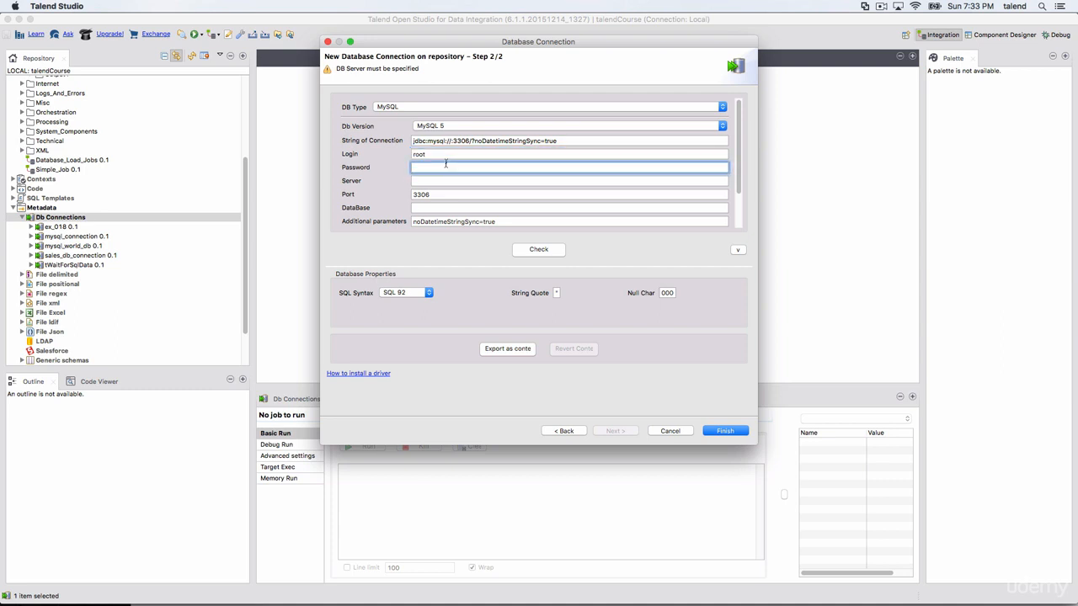
{"action": "left_click", "coordinate": [443, 178]}
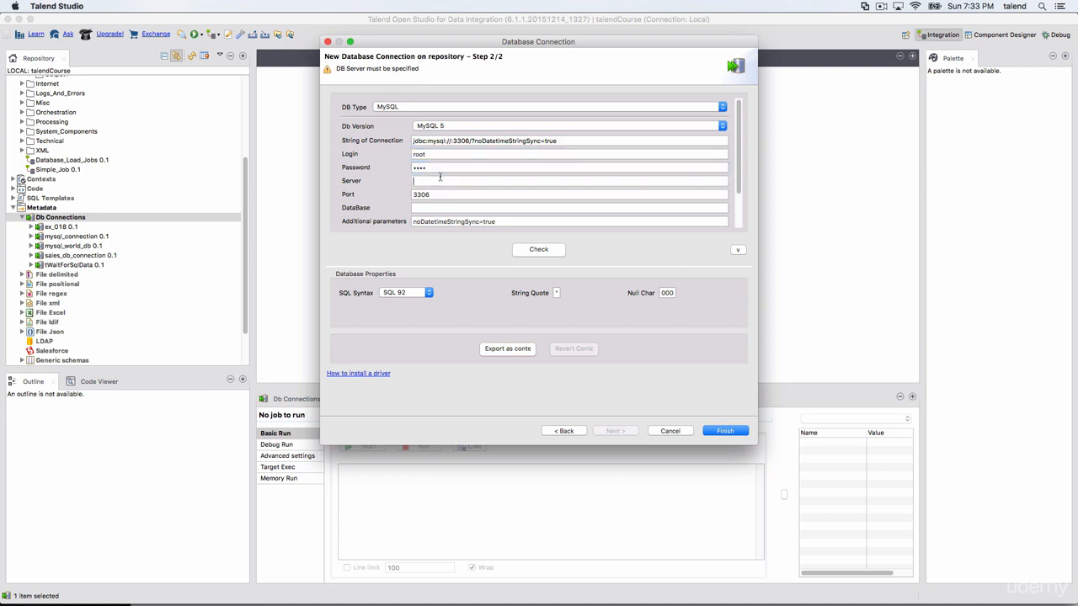
{"action": "type", "text": "lo"}
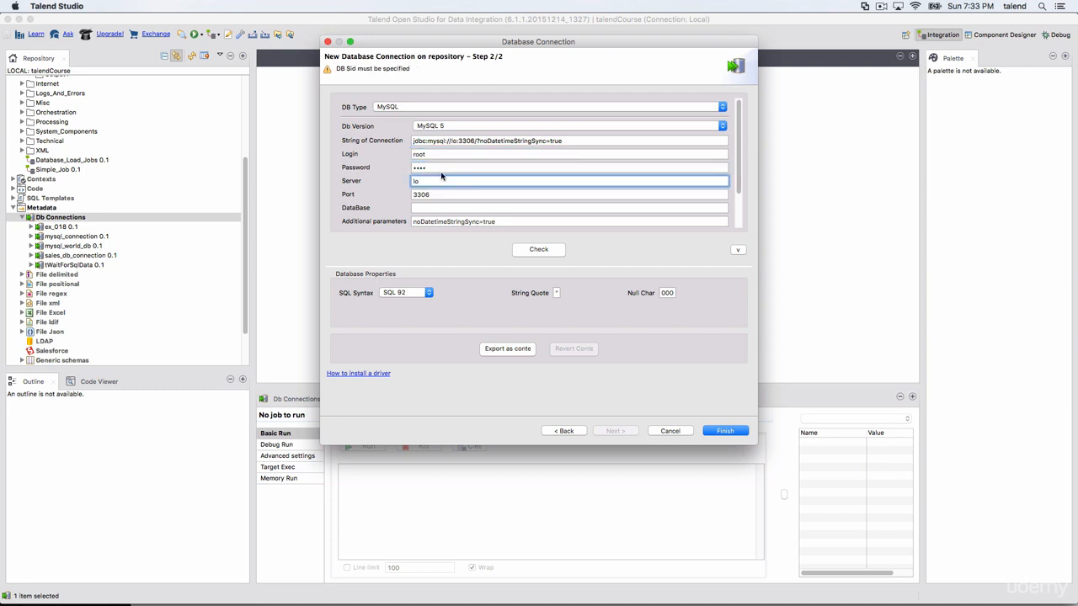
{"action": "type", "text": "calho"}
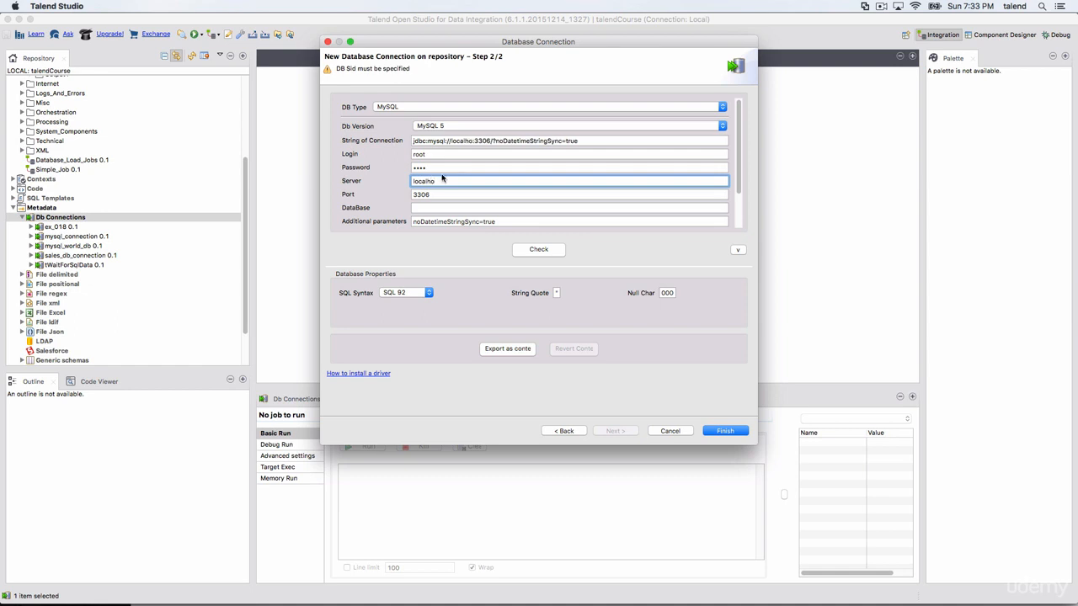
{"action": "type", "text": "st"}
{"action": "left_click", "coordinate": [446, 208]}
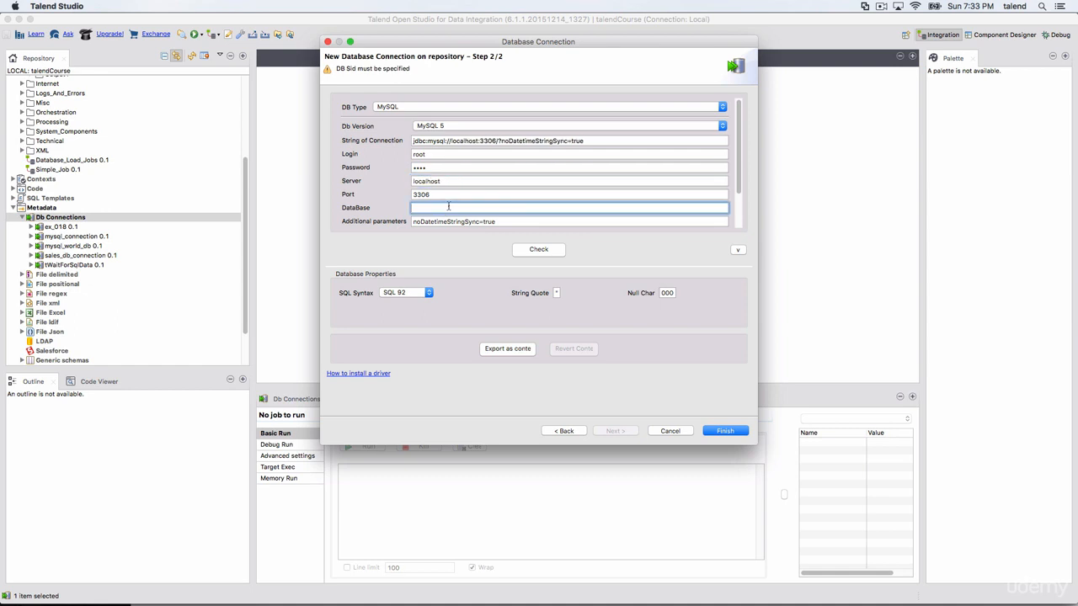
{"action": "type", "text": "world"}
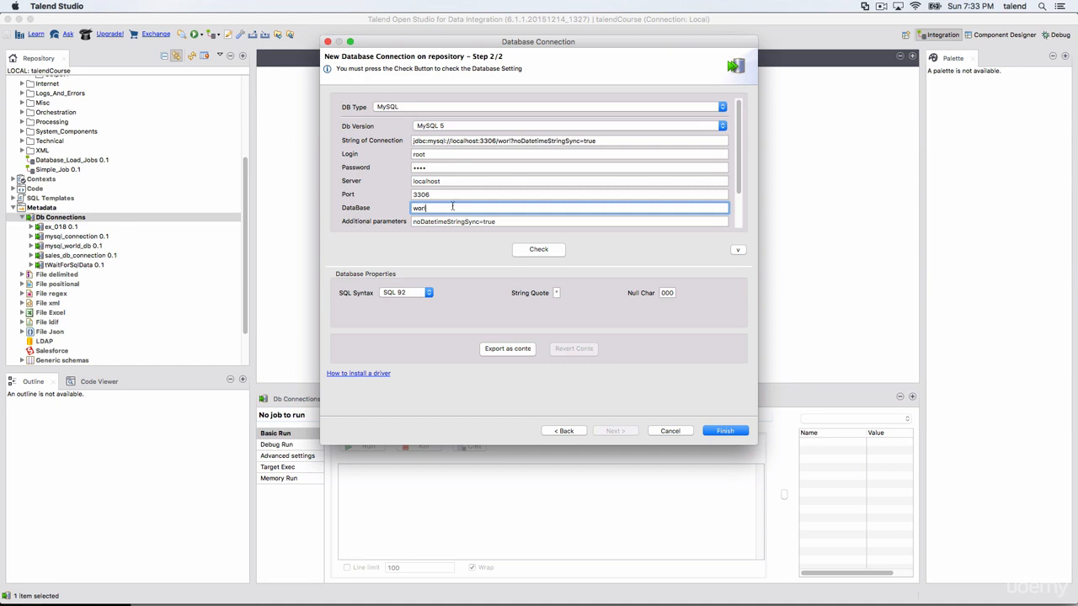
Step: Test the ex connection, review its database properties and additional parameters, and discard it without saving
{"action": "left_click", "coordinate": [537, 252]}
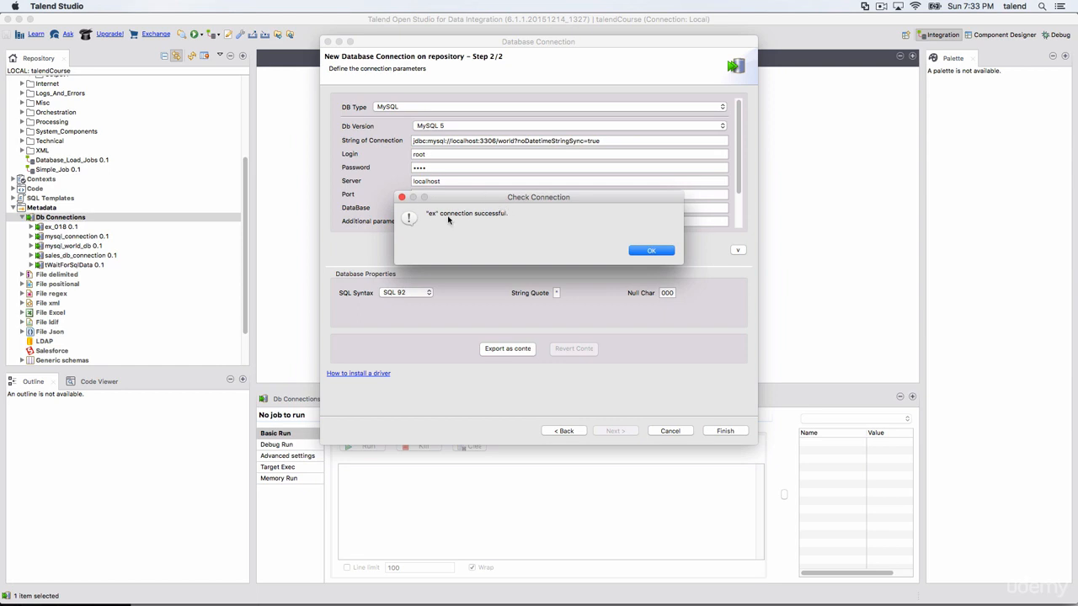
{"action": "left_click", "coordinate": [645, 251]}
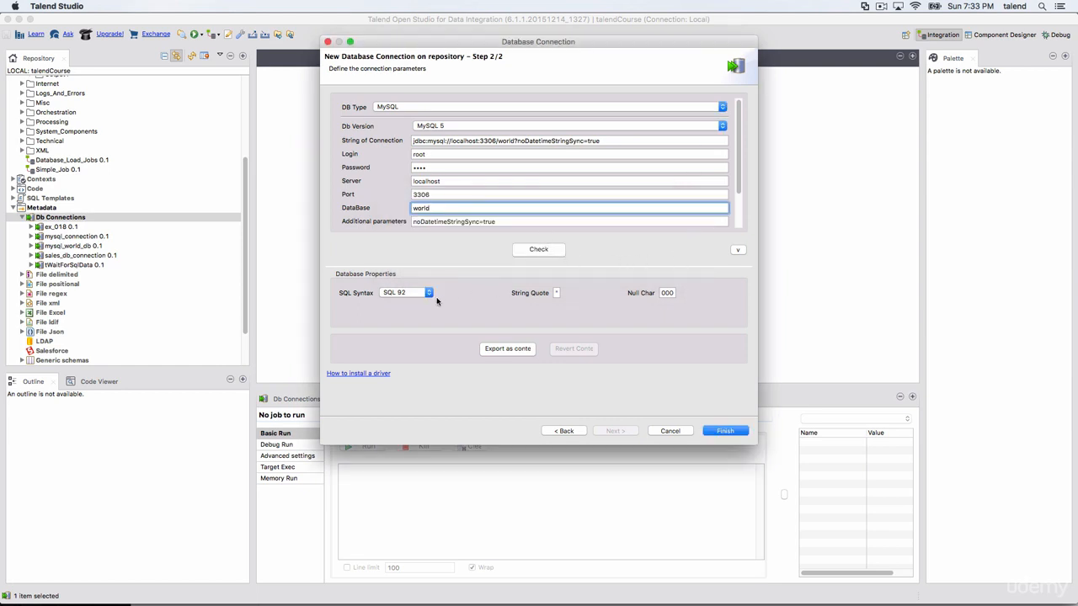
{"action": "left_click", "coordinate": [668, 293]}
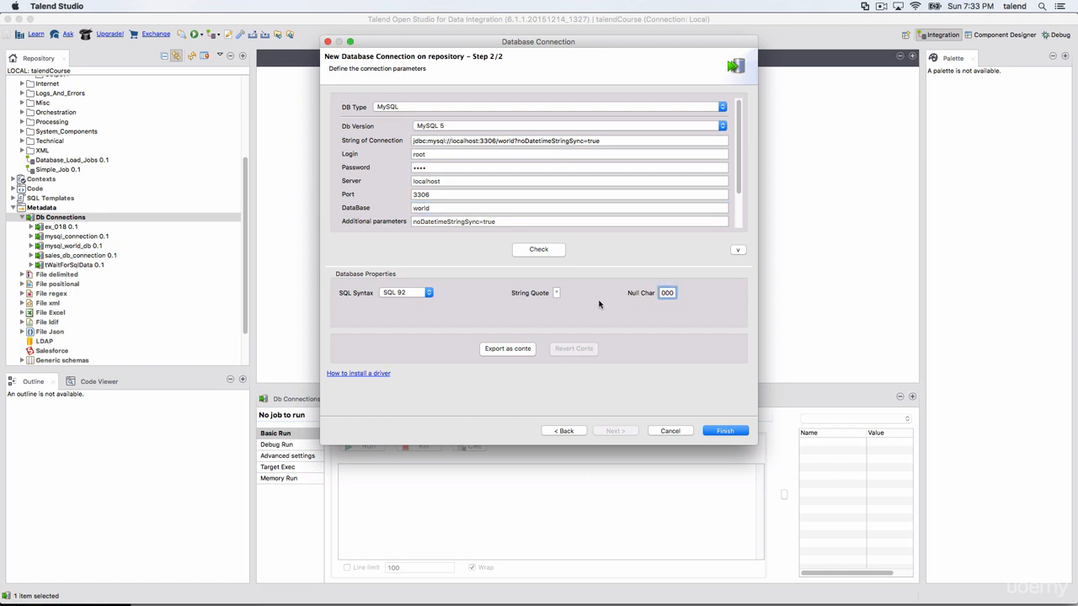
{"action": "scroll", "coordinate": [738, 196], "scroll_direction": "down", "scroll_amount": 1}
{"action": "scroll", "coordinate": [738, 196], "scroll_direction": "down", "scroll_amount": 3}
{"action": "scroll", "coordinate": [738, 202], "scroll_direction": "up", "scroll_amount": 4}
{"action": "left_click", "coordinate": [482, 220]}
{"action": "left_click", "coordinate": [487, 181]}
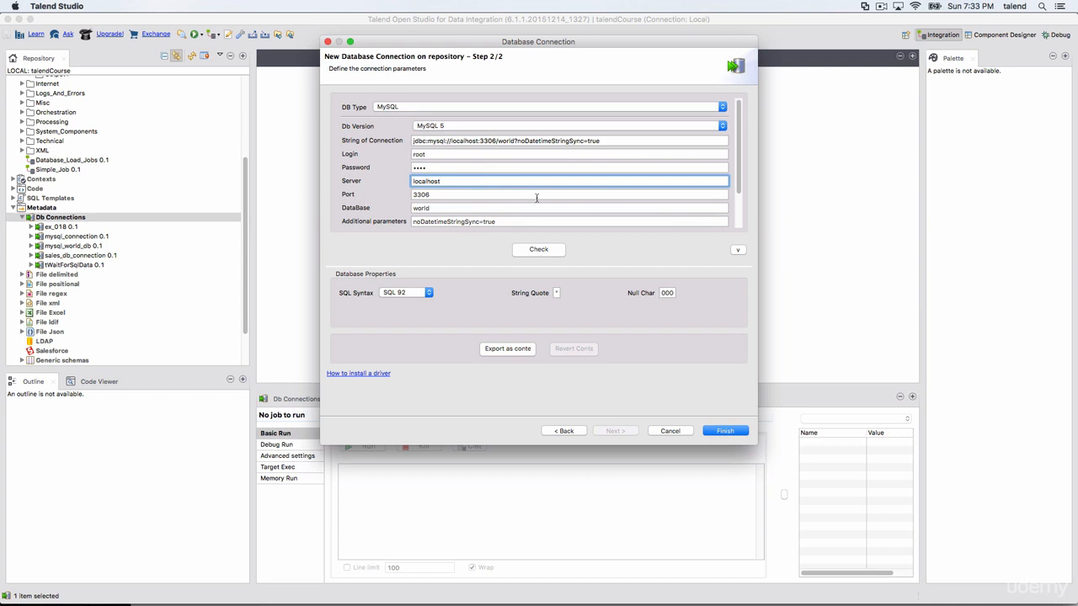
{"action": "left_click", "coordinate": [515, 220]}
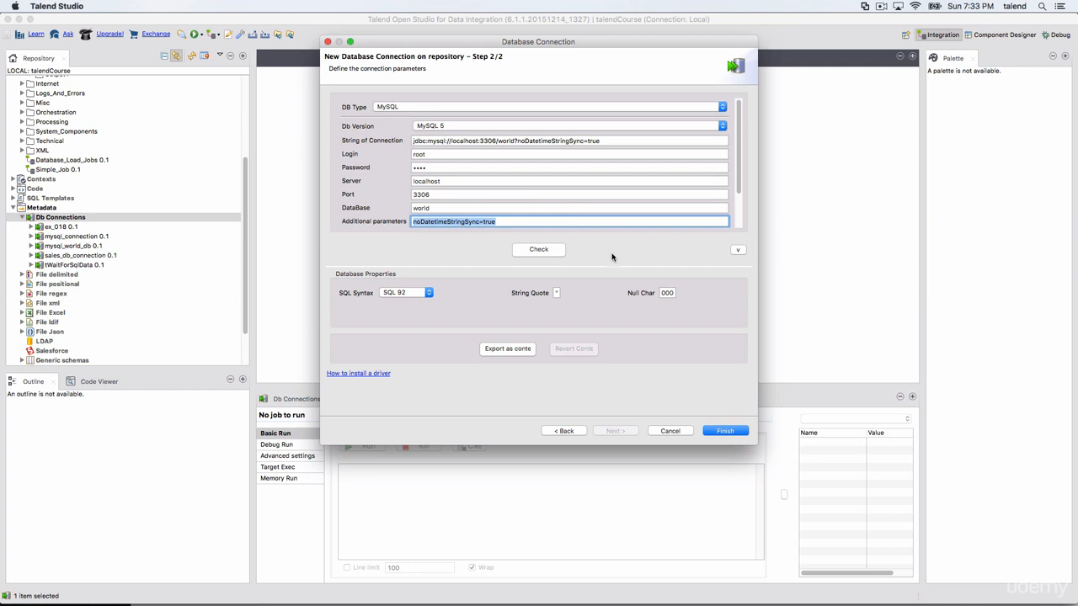
{"action": "left_click", "coordinate": [674, 432]}
Step: Browse the table schemas stored under mysql_connection, including the City table's contents, and collapse them again
{"action": "left_click", "coordinate": [31, 236]}
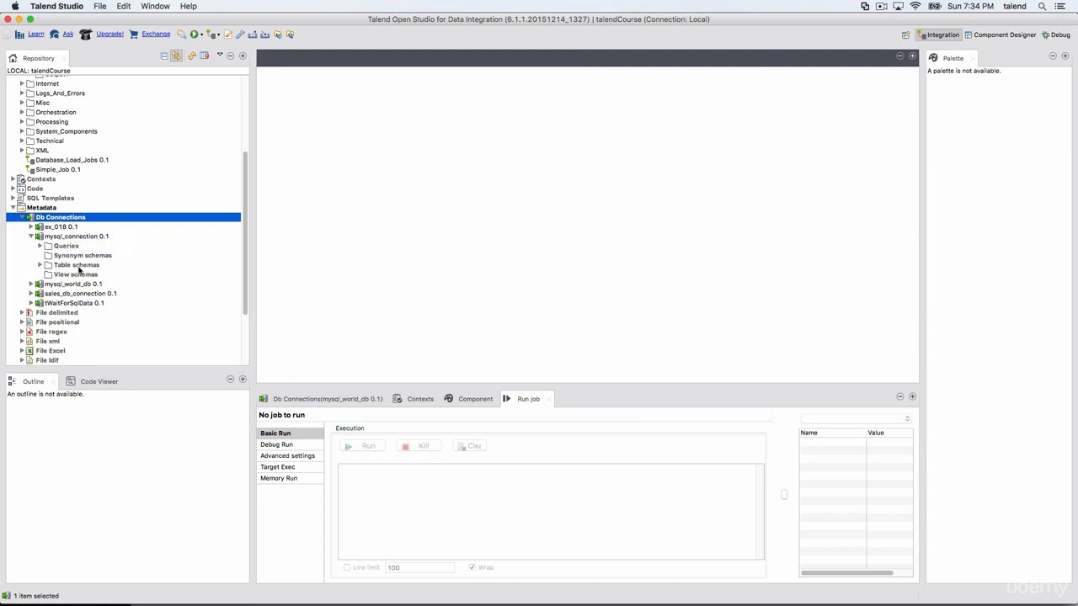
{"action": "right_click", "coordinate": [67, 236]}
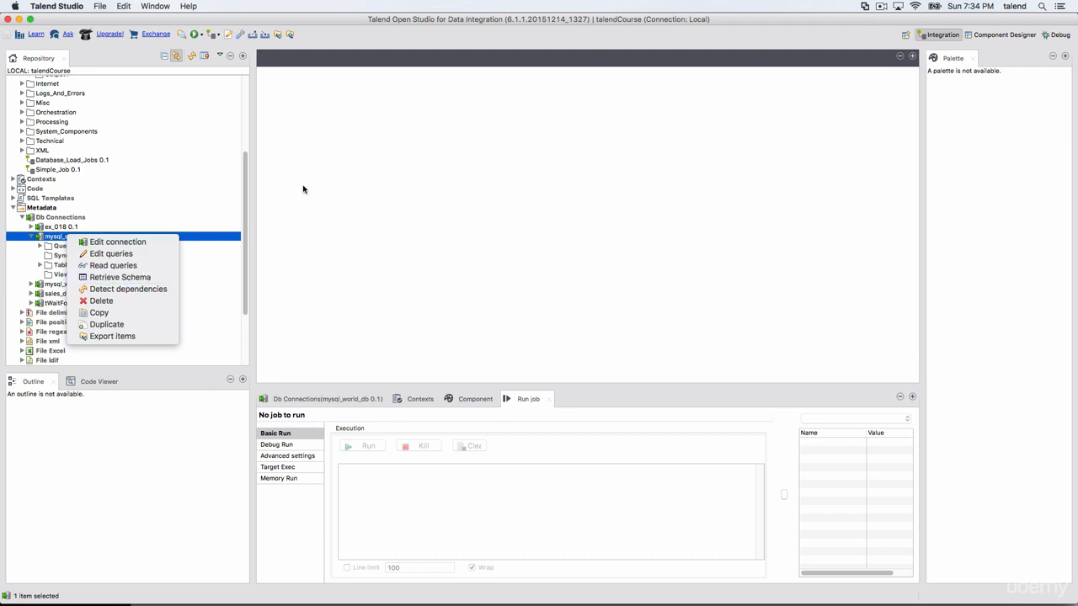
{"action": "left_click", "coordinate": [217, 303]}
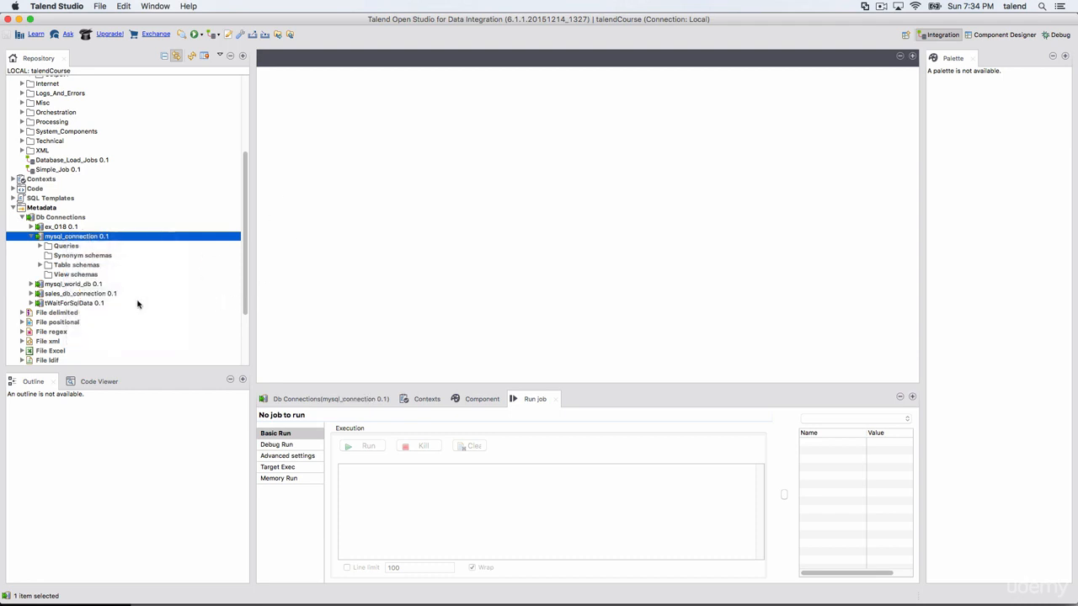
{"action": "left_click", "coordinate": [40, 266]}
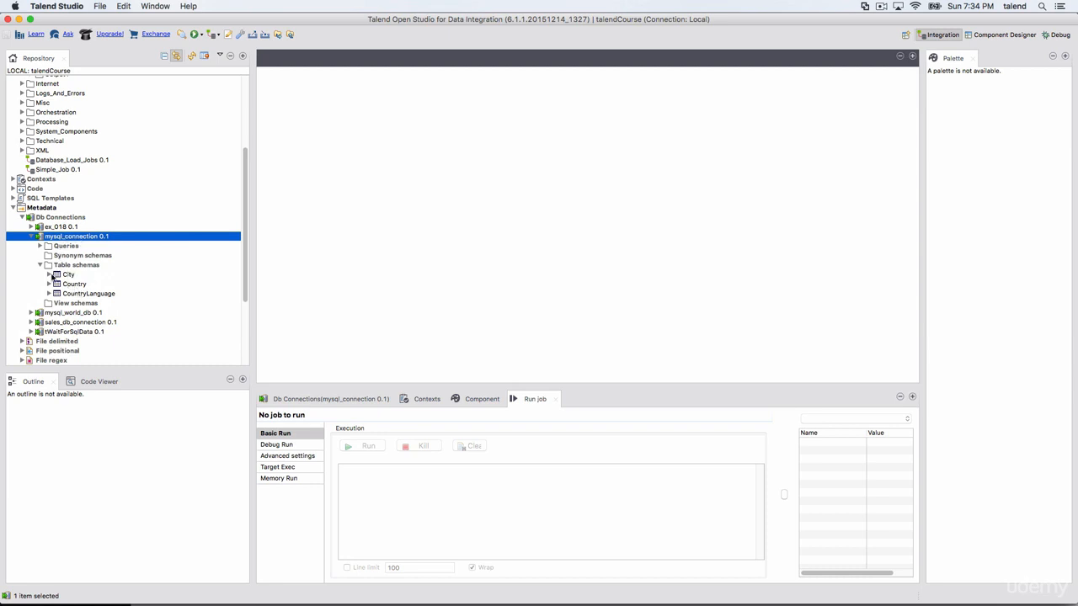
{"action": "left_click", "coordinate": [49, 274]}
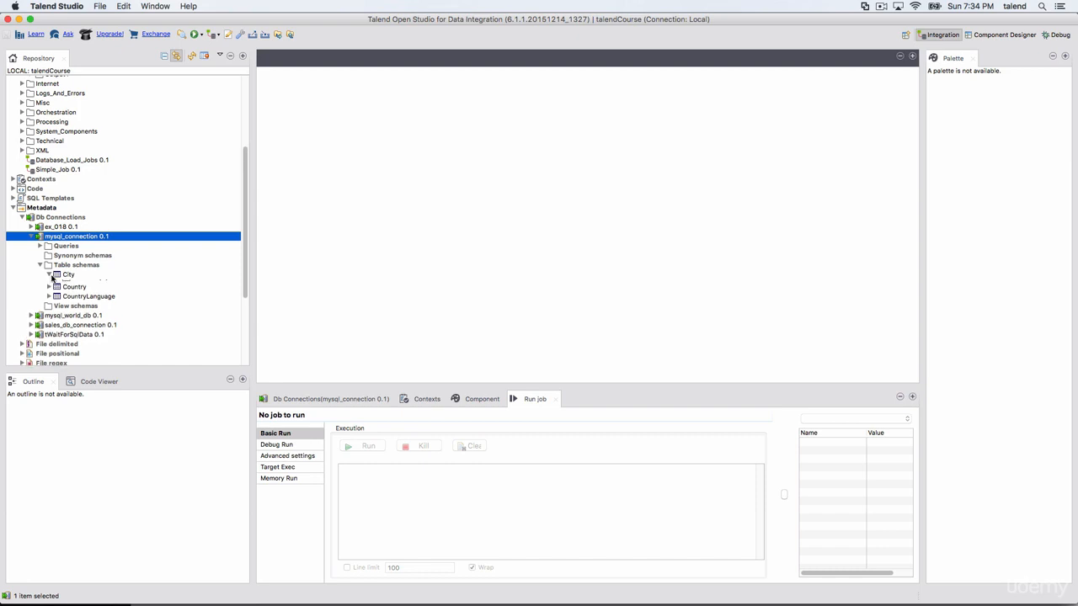
{"action": "left_click", "coordinate": [49, 274]}
{"action": "left_click", "coordinate": [40, 266]}
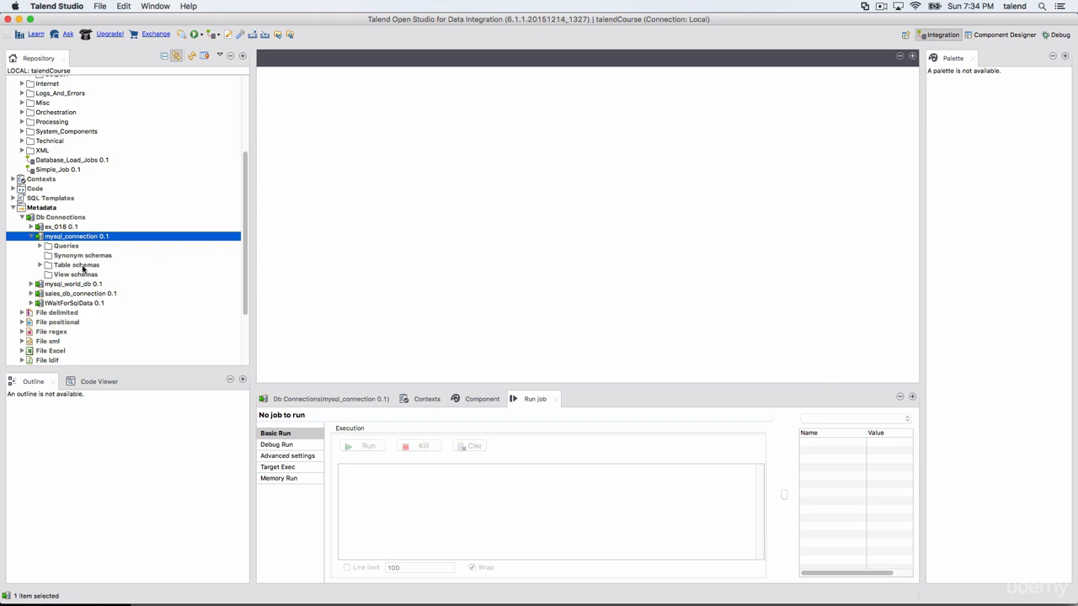
Step: Review the actions available for mysql_connection and expand the connection in the repository tree
{"action": "left_click", "coordinate": [83, 267]}
{"action": "right_click", "coordinate": [79, 238]}
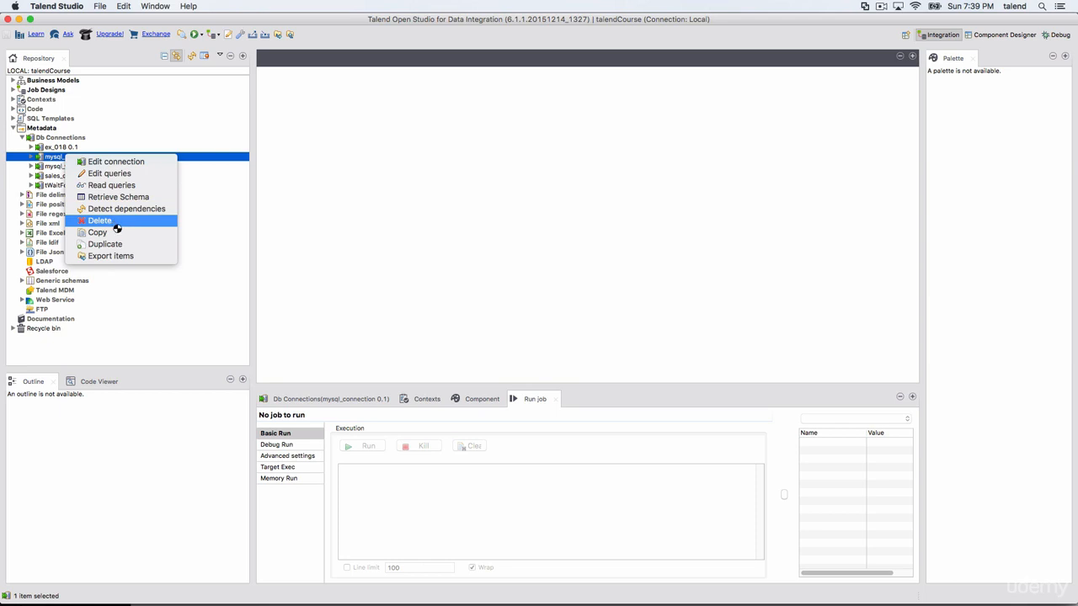
{"action": "left_click", "coordinate": [161, 287]}
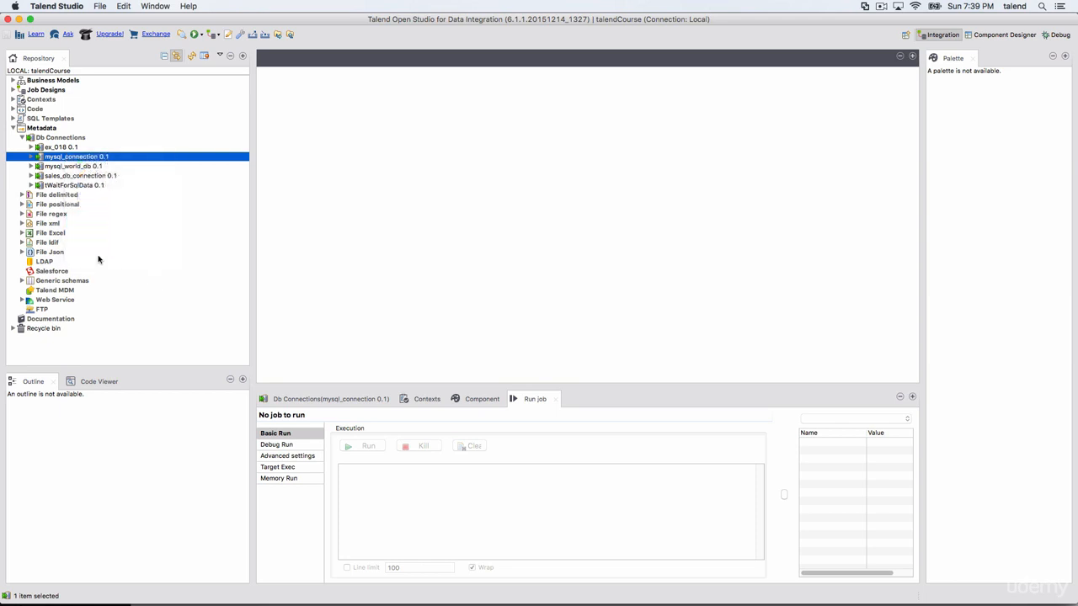
{"action": "right_click", "coordinate": [63, 160]}
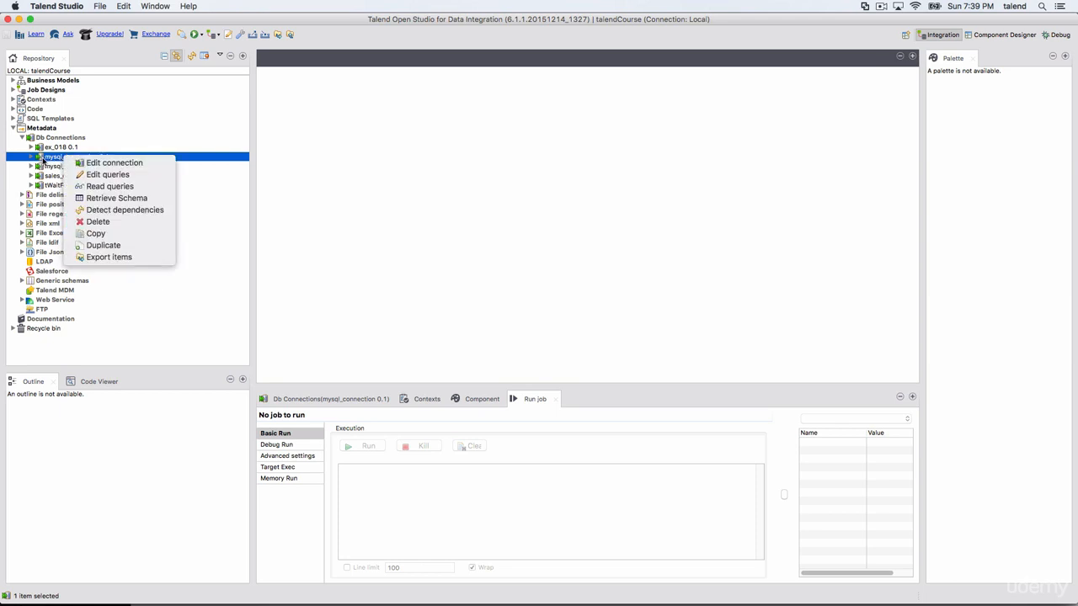
{"action": "left_click", "coordinate": [32, 157]}
{"action": "left_click", "coordinate": [32, 157]}
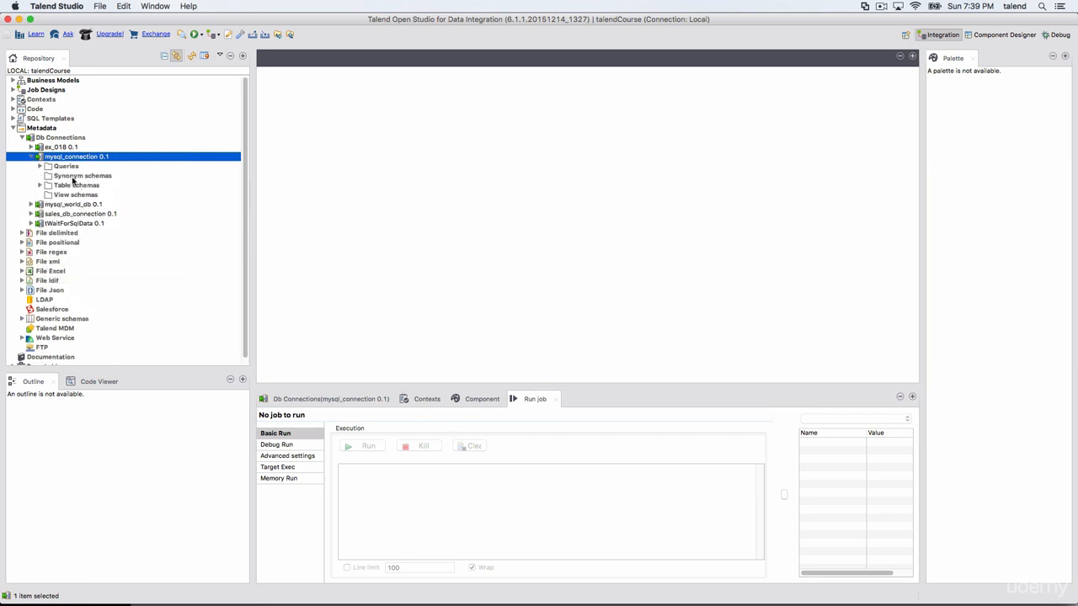
Step: Check the actions offered on the View schemas and Table schemas folders and expand the City table schema
{"action": "left_click", "coordinate": [39, 185]}
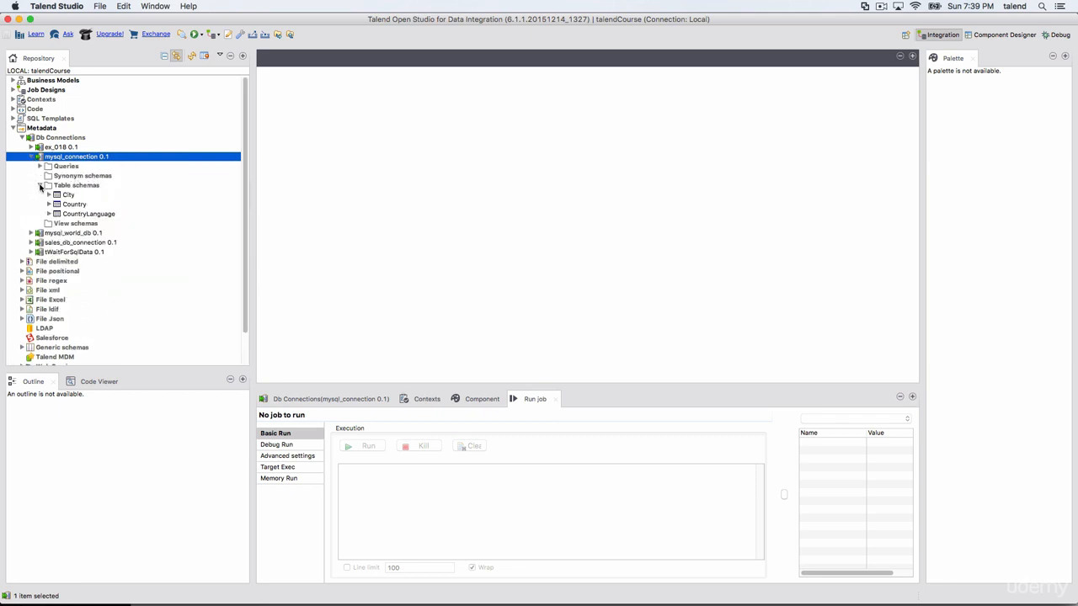
{"action": "left_click", "coordinate": [40, 185]}
{"action": "right_click", "coordinate": [67, 196]}
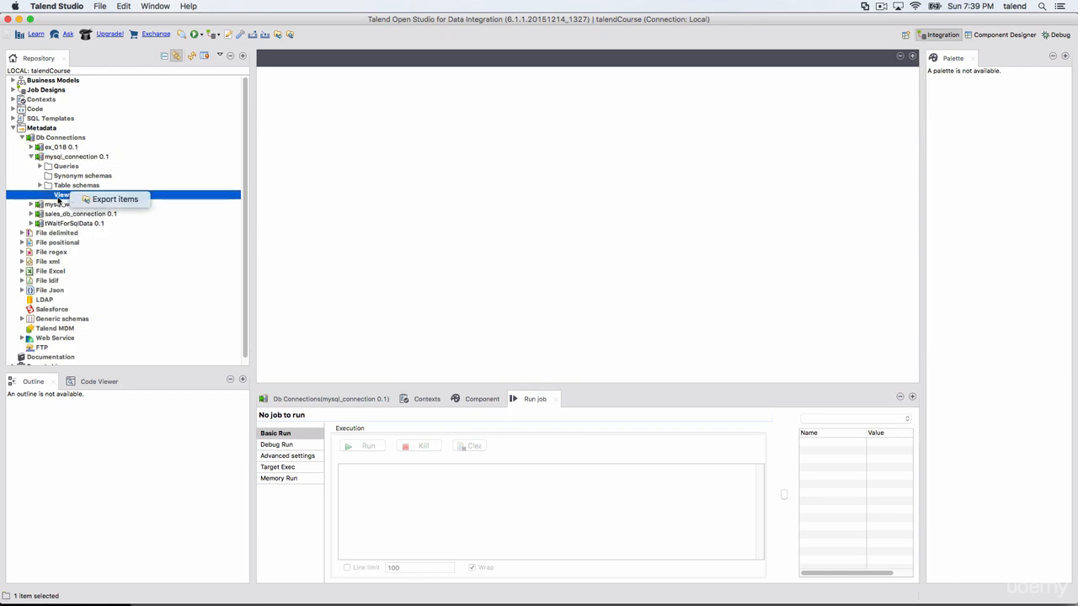
{"action": "left_click", "coordinate": [58, 201]}
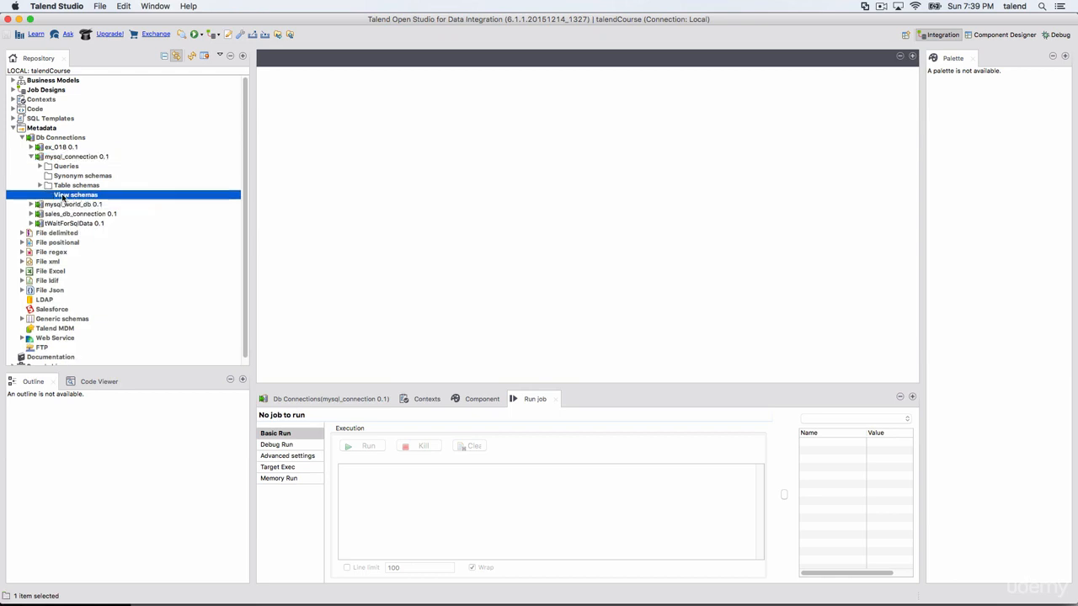
{"action": "right_click", "coordinate": [53, 186]}
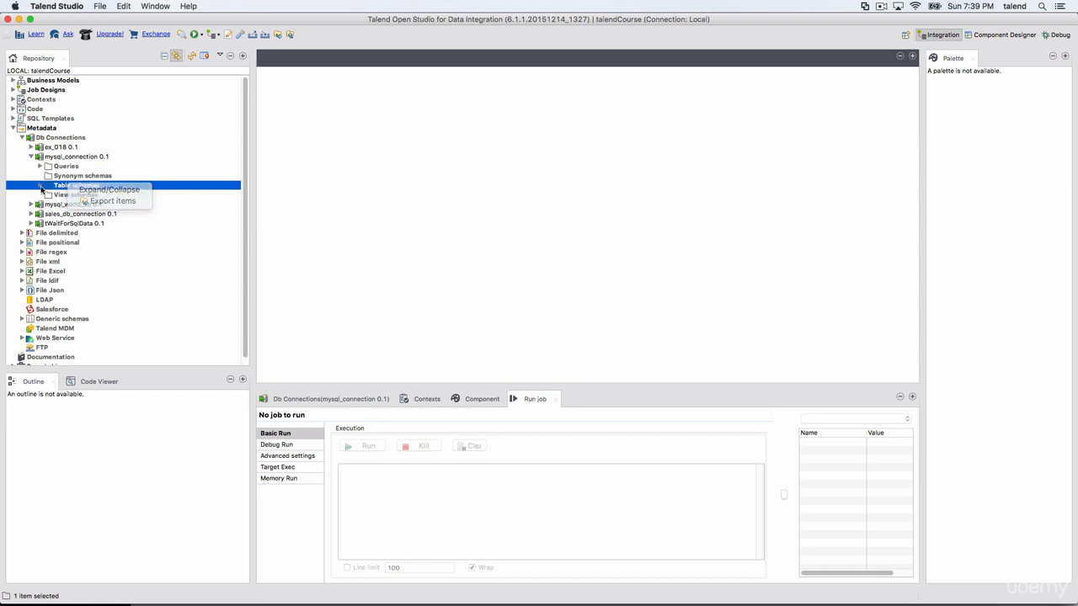
{"action": "left_click", "coordinate": [58, 193]}
{"action": "left_click", "coordinate": [49, 194]}
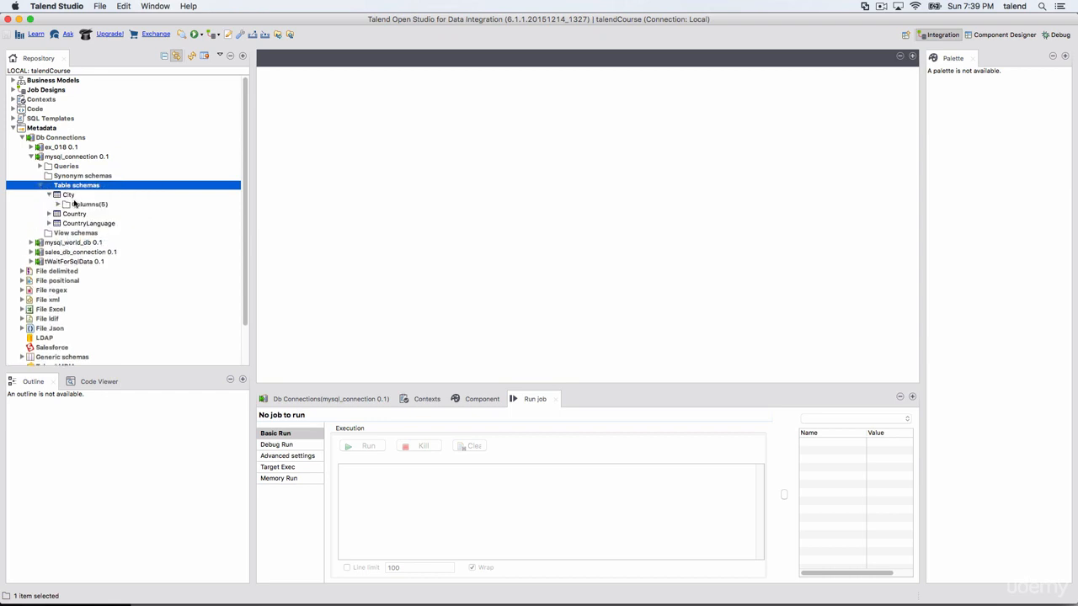
Step: Open the City table schema of mysql_connection for editing and acknowledge the default value notice
{"action": "right_click", "coordinate": [77, 196]}
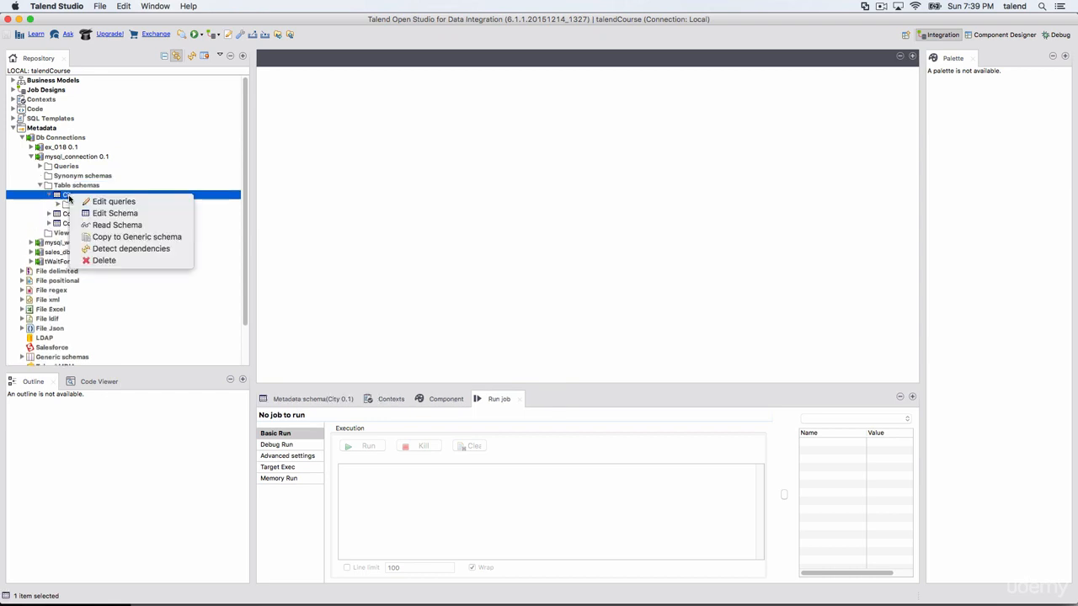
{"action": "left_click", "coordinate": [135, 214]}
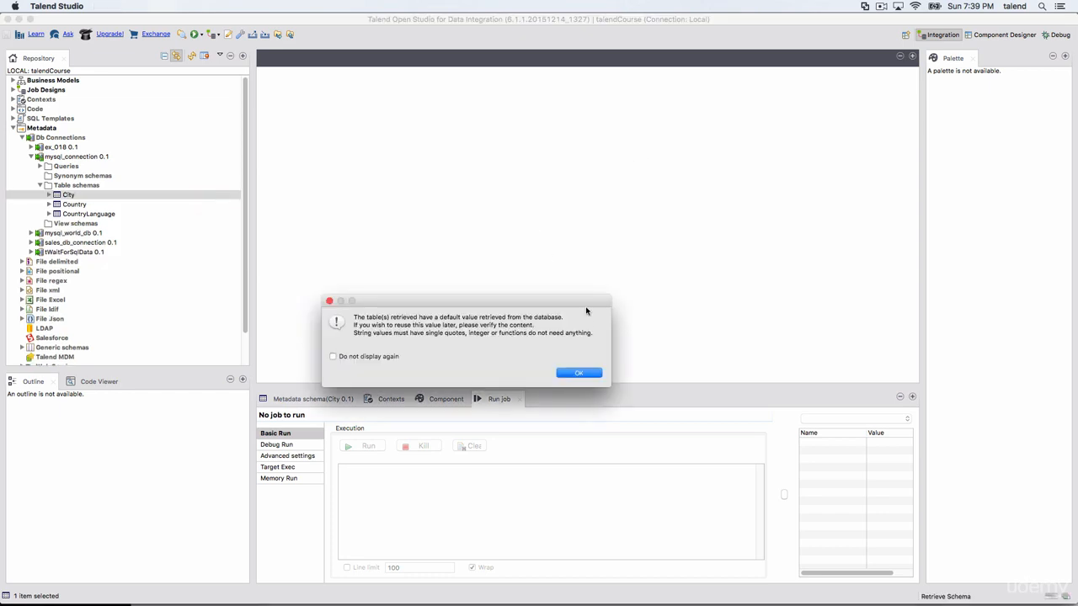
{"action": "left_click", "coordinate": [578, 374]}
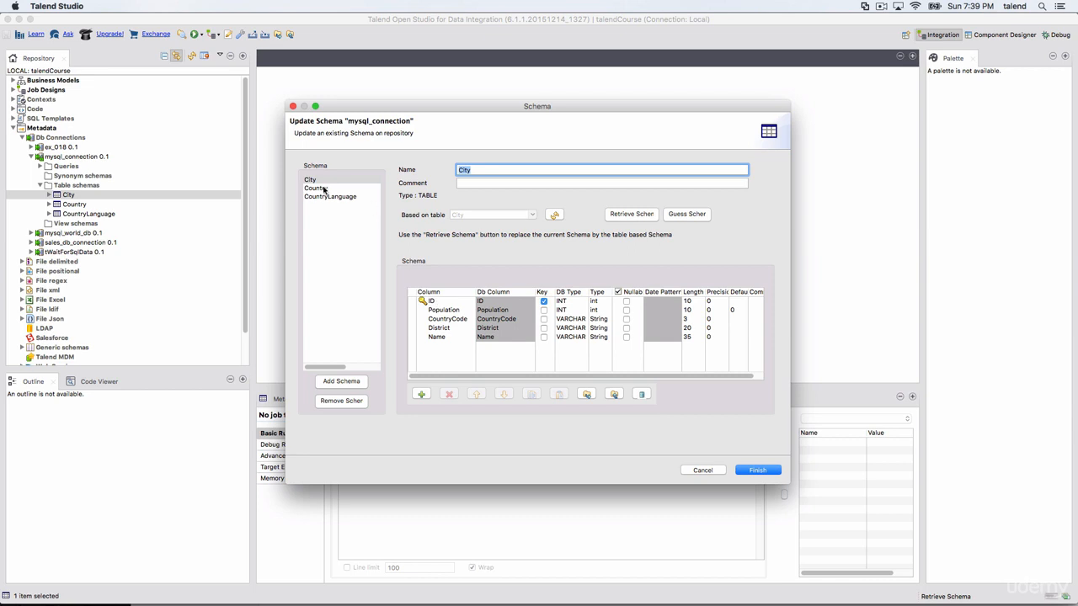
Step: Compare the column definitions of the City, Country and CountryLanguage schemas, ending on City
{"action": "left_click", "coordinate": [323, 189]}
{"action": "left_click", "coordinate": [322, 196]}
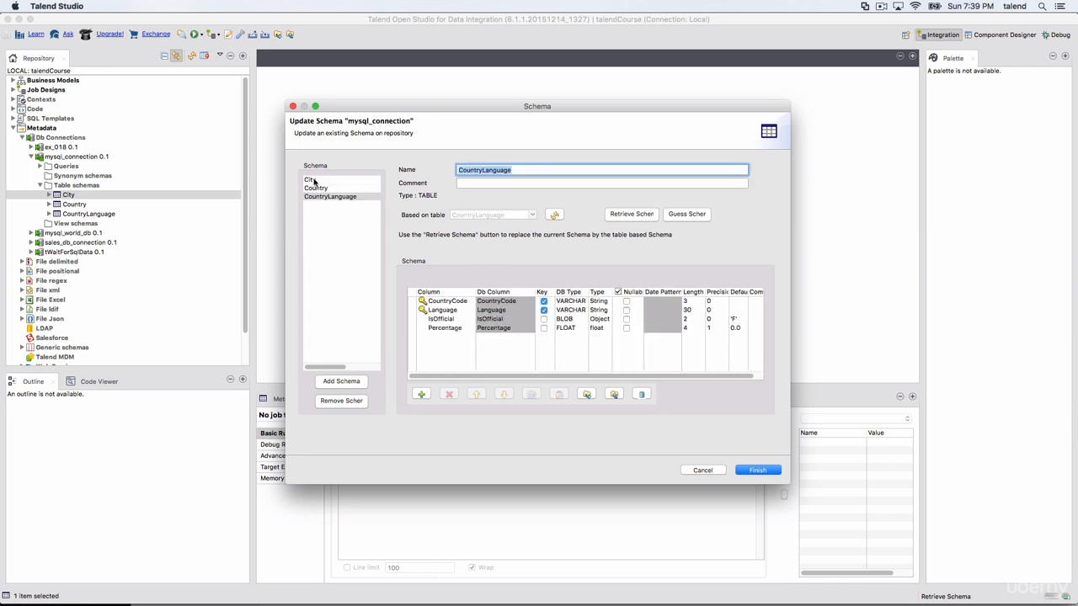
{"action": "left_click", "coordinate": [311, 180]}
{"action": "key", "text": "Tab"}
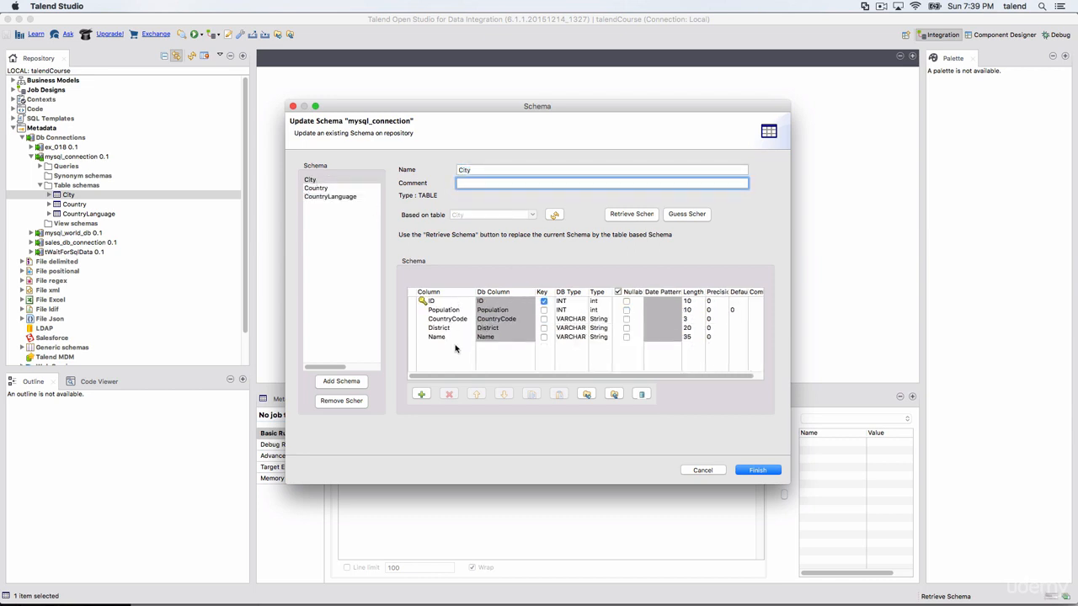
{"action": "left_click", "coordinate": [316, 187]}
{"action": "left_click", "coordinate": [314, 196]}
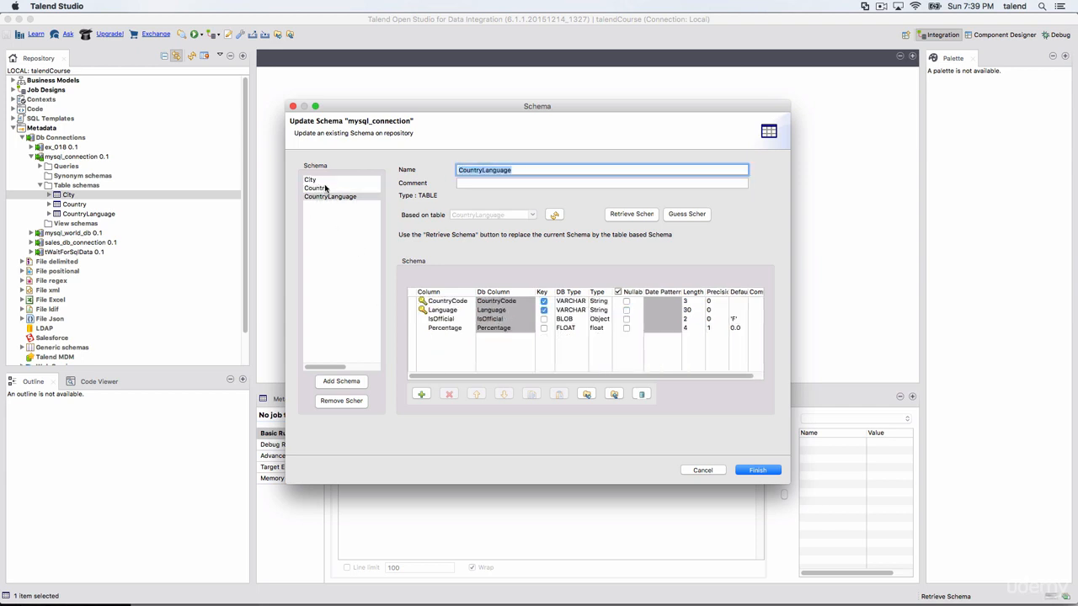
{"action": "left_click", "coordinate": [325, 189]}
{"action": "left_click", "coordinate": [312, 180]}
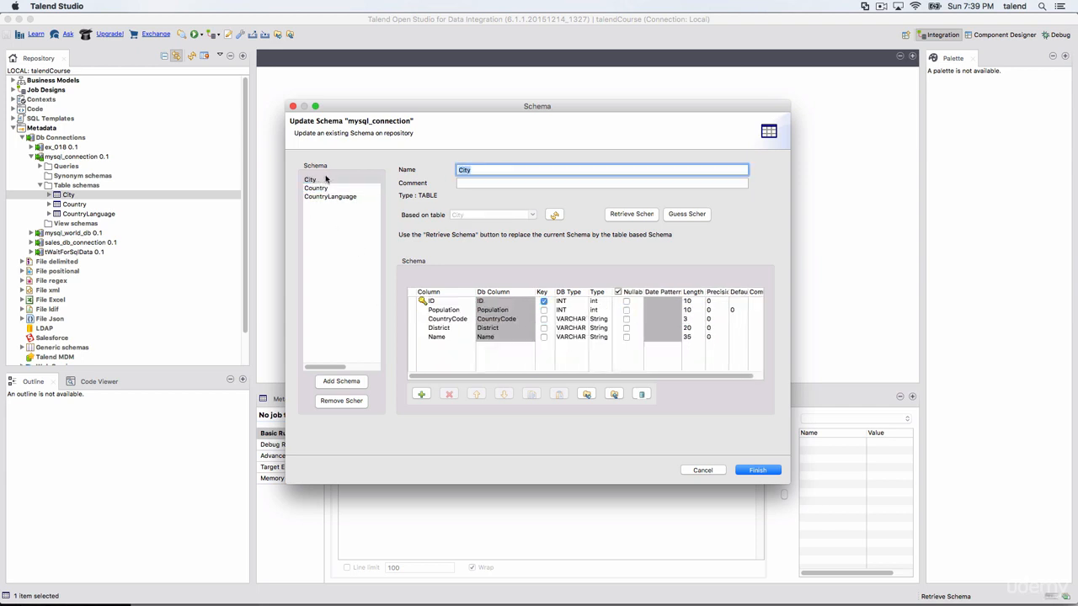
Step: Guess the City schema from the database and compare its columns with those of Country and CountryLanguage
{"action": "left_click", "coordinate": [686, 215]}
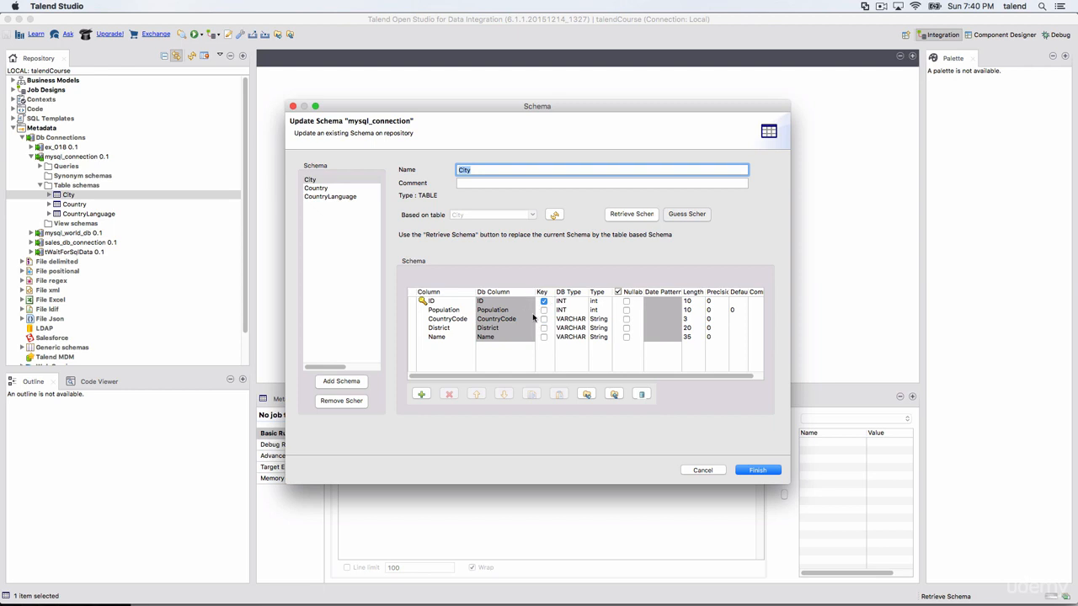
{"action": "left_click", "coordinate": [318, 188]}
{"action": "left_click", "coordinate": [321, 197]}
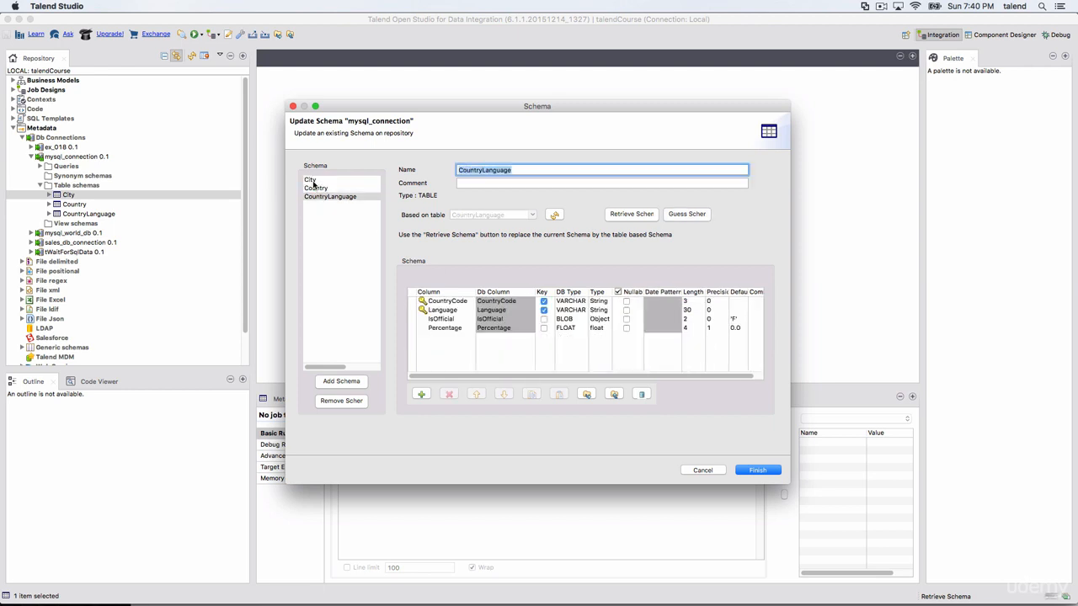
{"action": "left_click", "coordinate": [312, 180]}
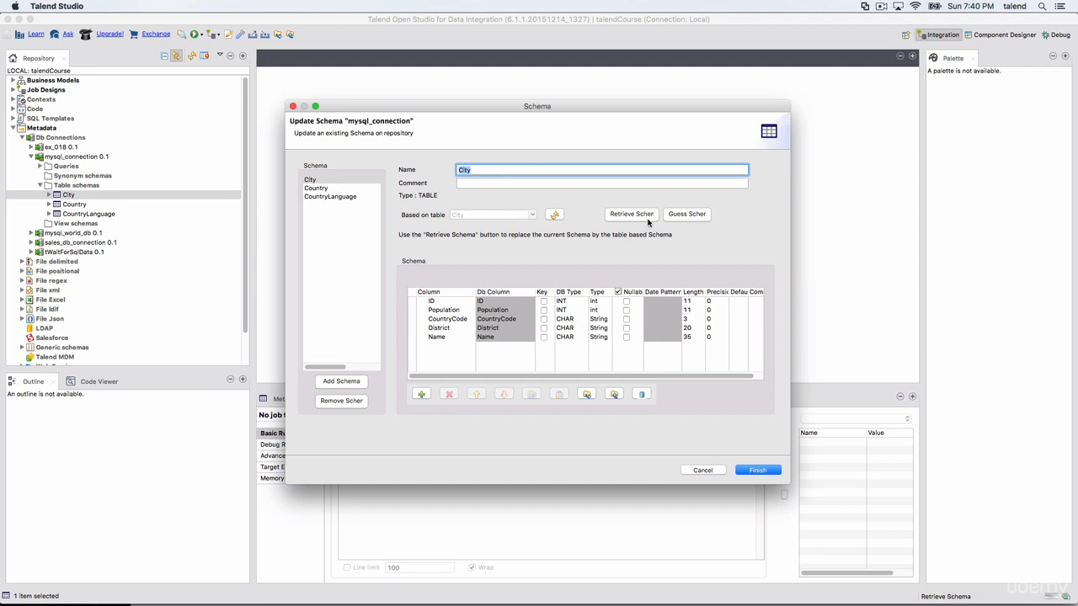
Step: Add a new schema to mysql_connection and remove it again, confirming the deletion
{"action": "left_click", "coordinate": [555, 214]}
{"action": "left_click", "coordinate": [334, 381]}
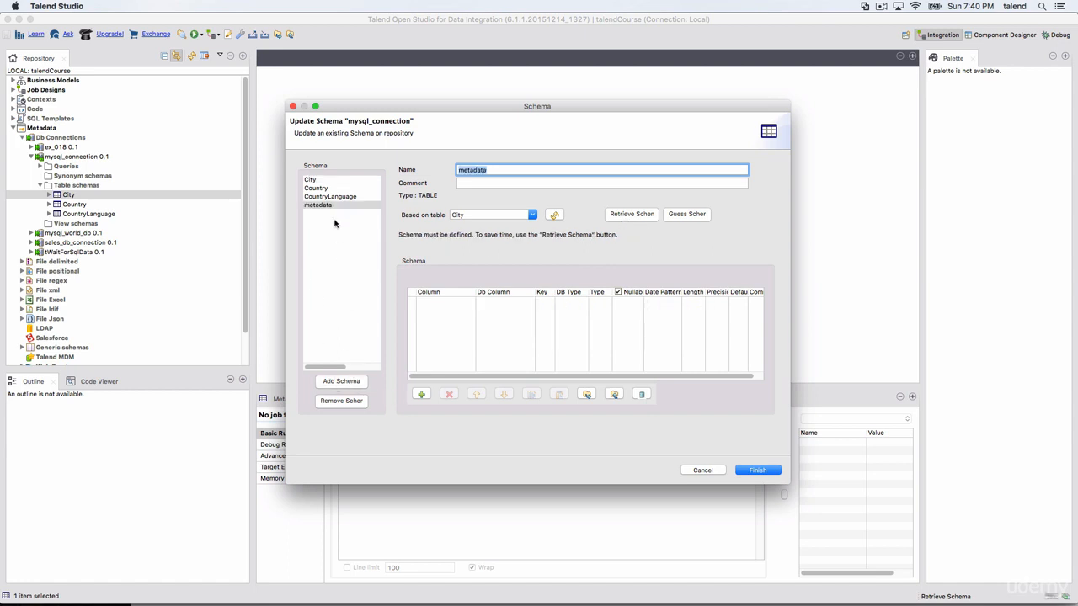
{"action": "left_click", "coordinate": [353, 402]}
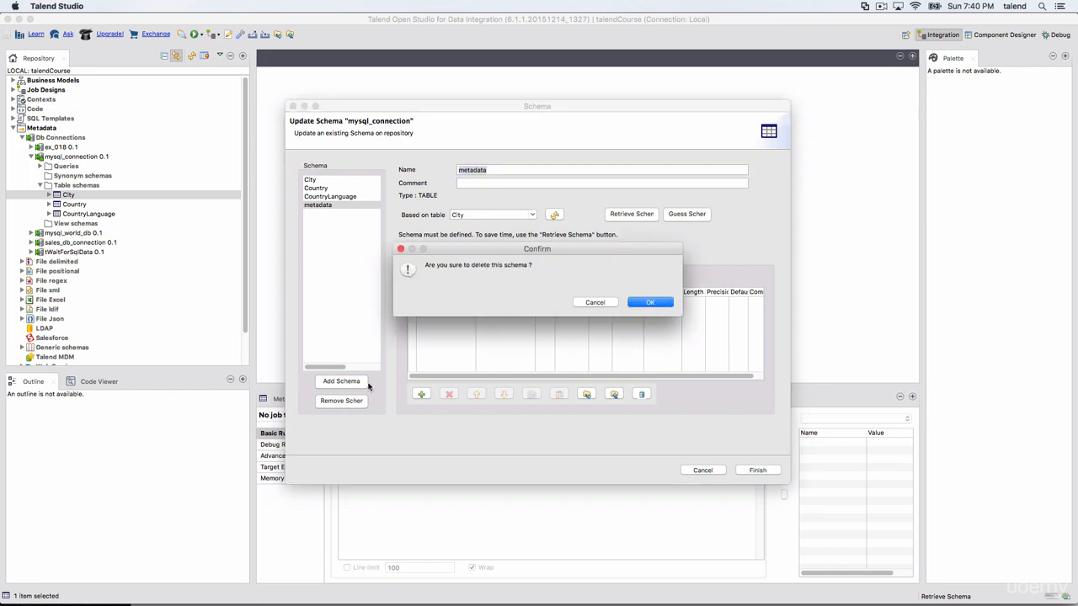
{"action": "left_click", "coordinate": [664, 309]}
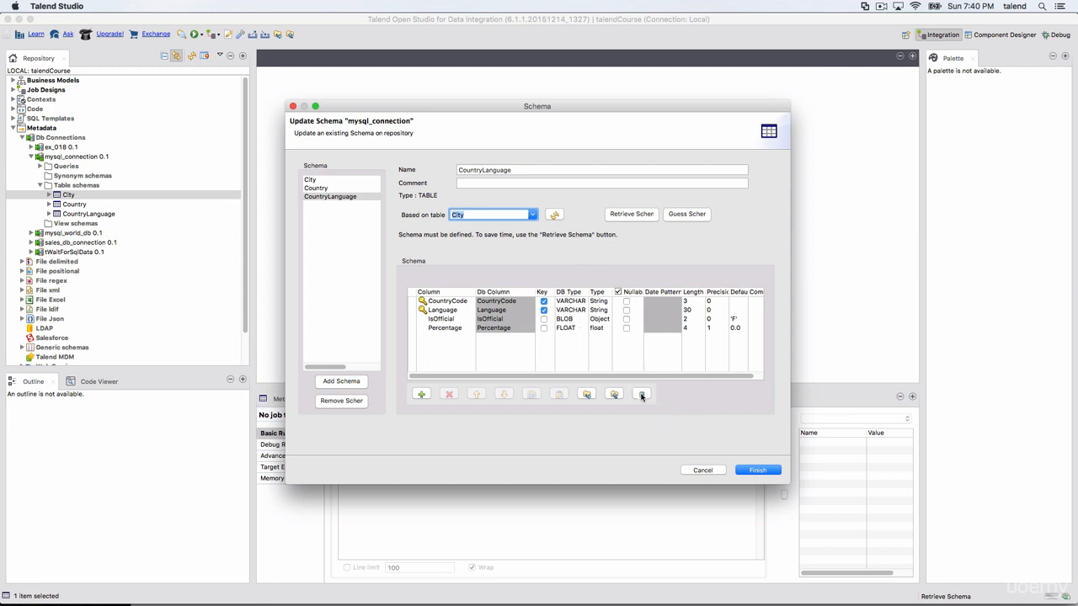
Step: Try DATETIME as the DB type of the IsOfficial column in CountryLanguage and restore it to BLOB
{"action": "left_click", "coordinate": [574, 320]}
{"action": "left_click", "coordinate": [577, 320]}
{"action": "left_click", "coordinate": [590, 319]}
{"action": "left_click", "coordinate": [579, 352]}
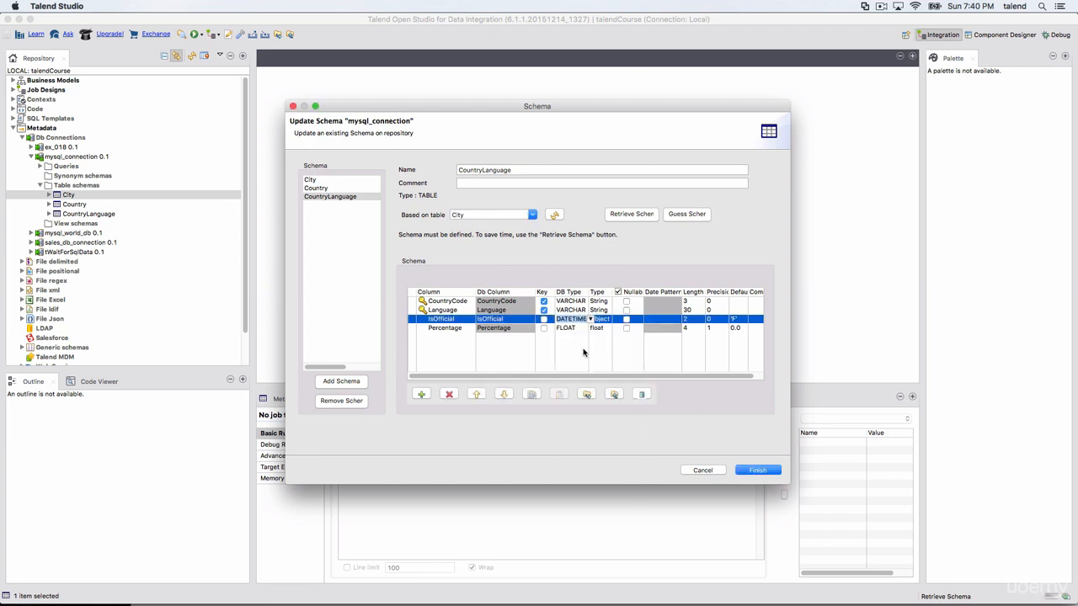
{"action": "left_click", "coordinate": [596, 359]}
{"action": "left_click", "coordinate": [641, 395]}
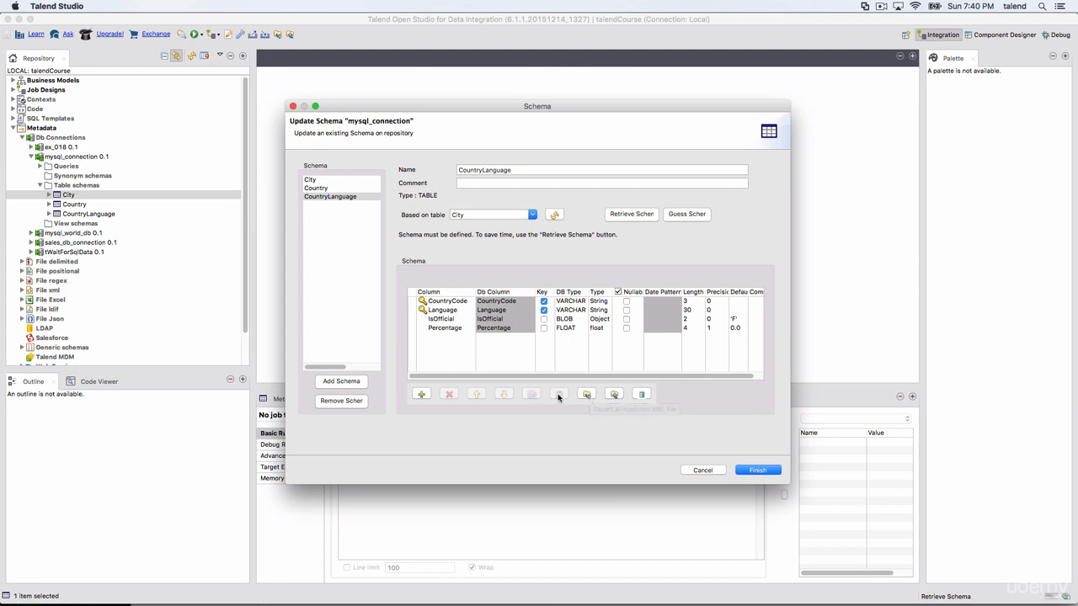
Step: Move the Percentage column of CountryLanguage up and back down, and leave the schema editor without saving
{"action": "left_click", "coordinate": [455, 329]}
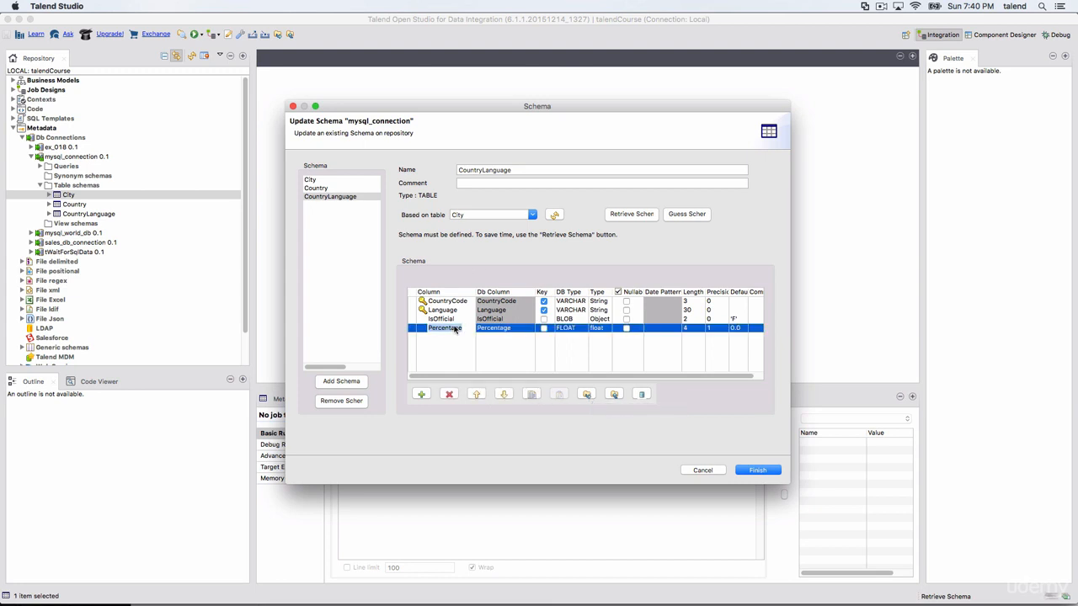
{"action": "left_click", "coordinate": [476, 394]}
{"action": "left_click", "coordinate": [501, 394]}
{"action": "left_click", "coordinate": [743, 470]}
Step: Collapse Table schemas, mysql_connection and the Db Connections folder in the repository tree
{"action": "left_click", "coordinate": [40, 186]}
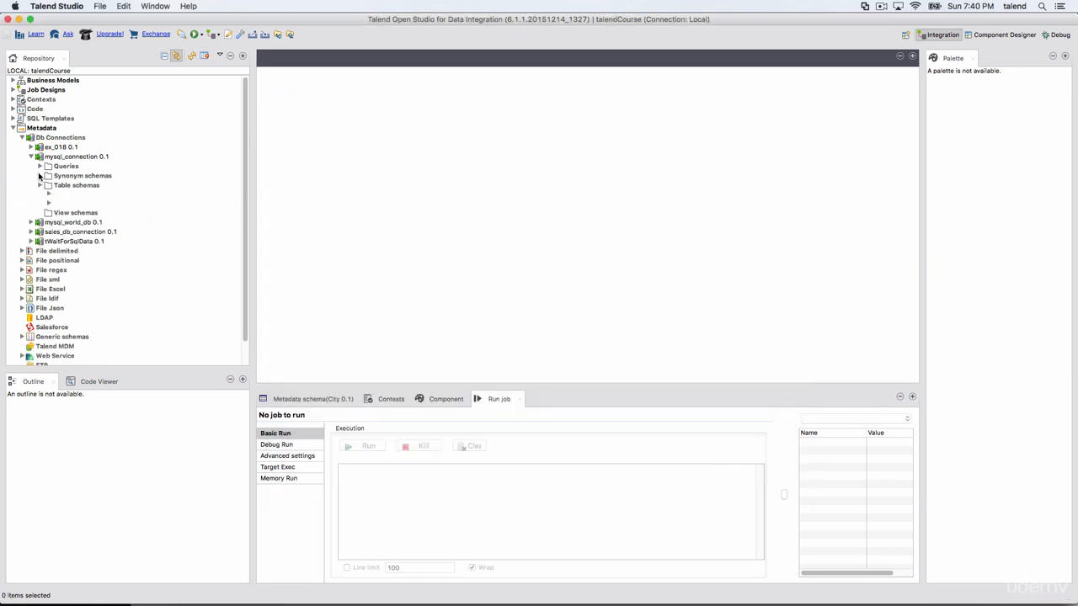
{"action": "left_click", "coordinate": [31, 158]}
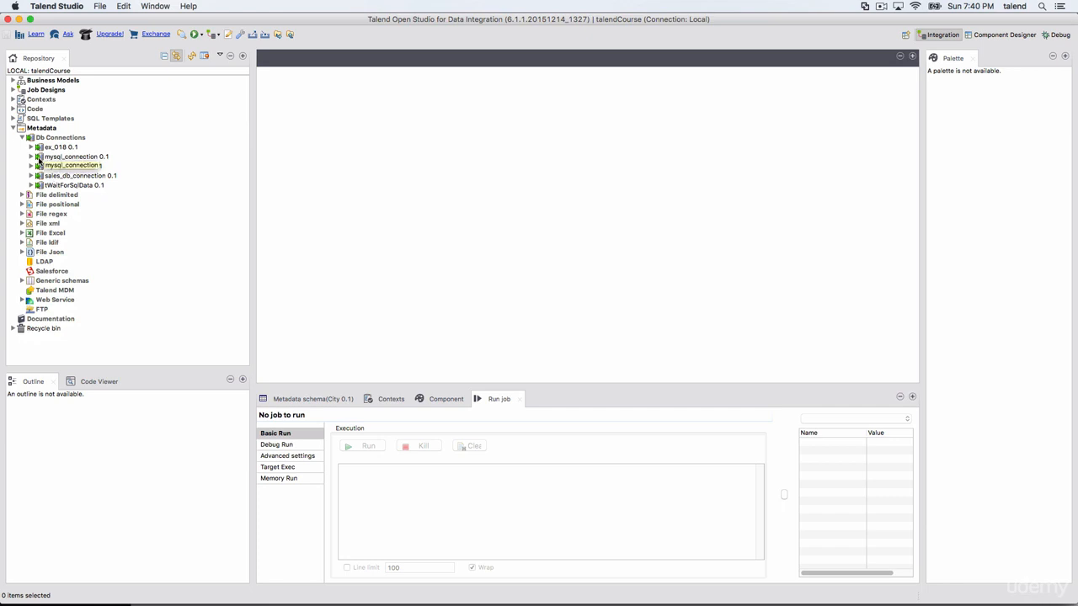
{"action": "left_click", "coordinate": [23, 138]}
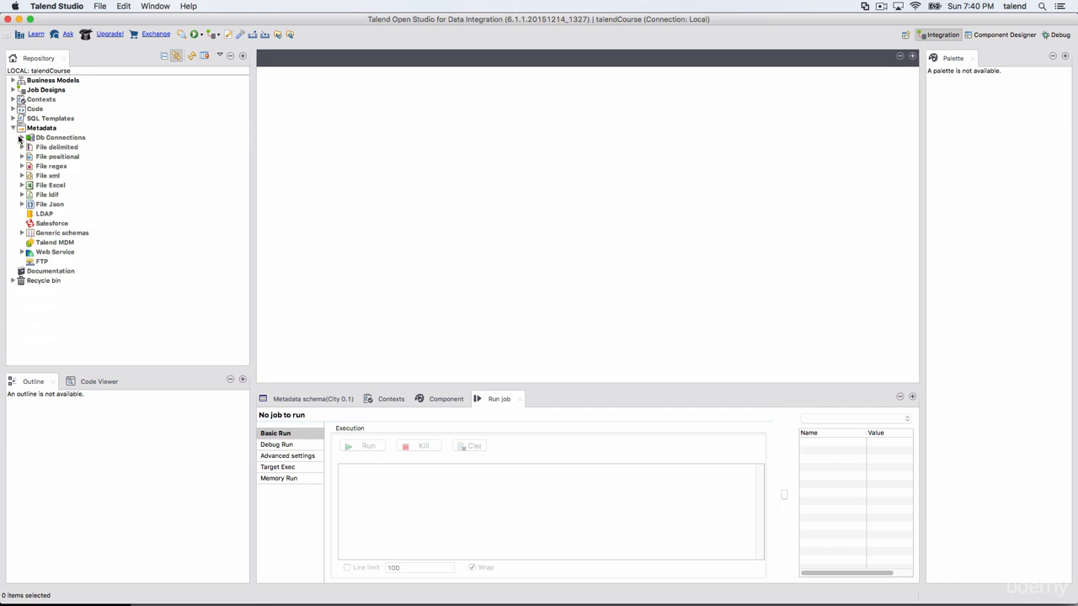
{"action": "left_click", "coordinate": [161, 275]}
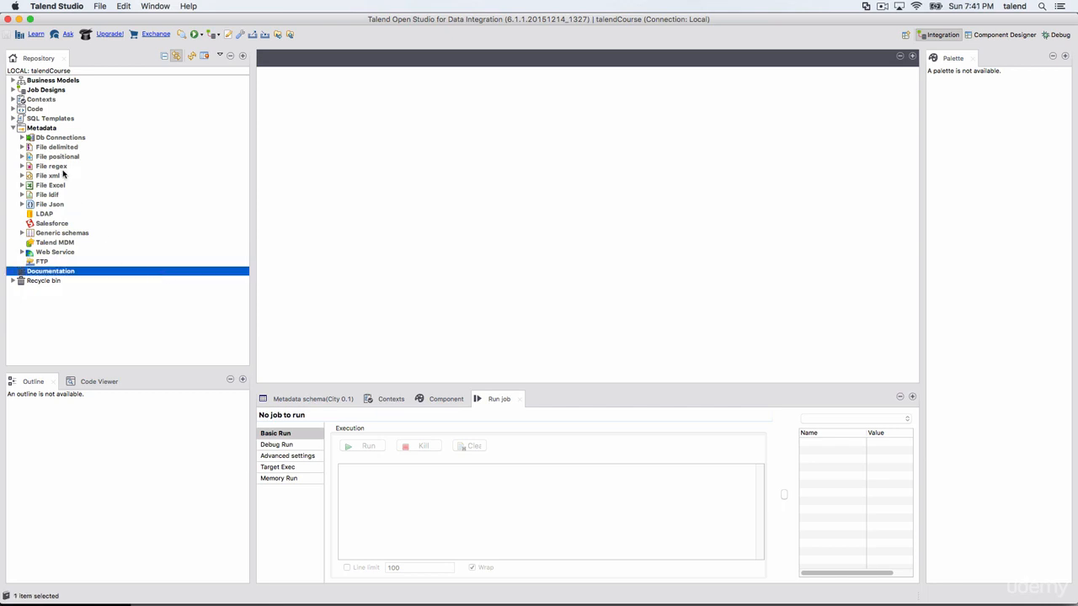
{"action": "left_click", "coordinate": [49, 130]}
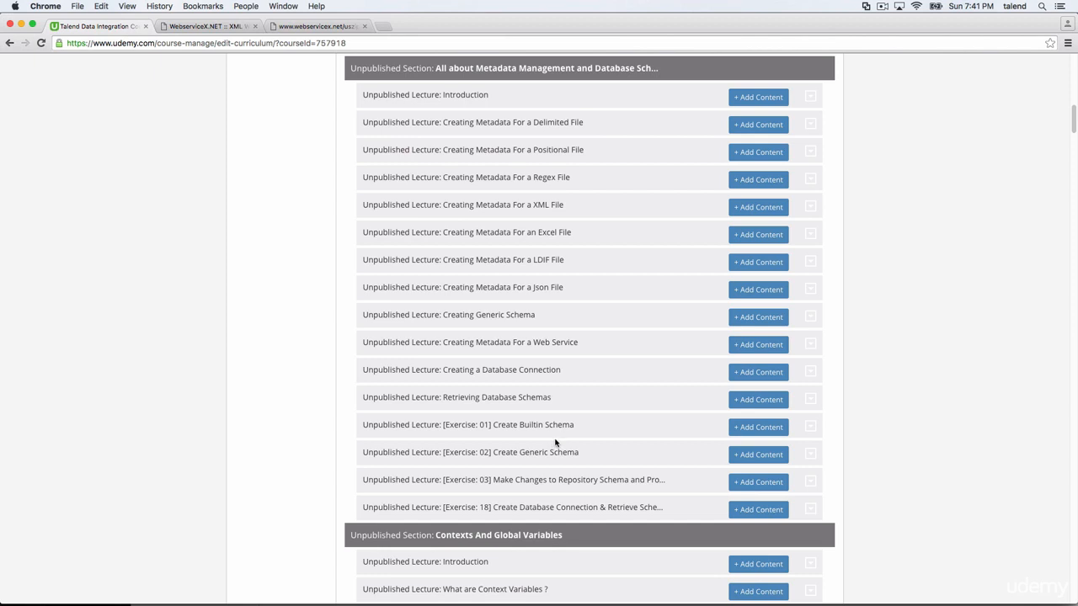
{"action": "left_click", "coordinate": [881, 7]}
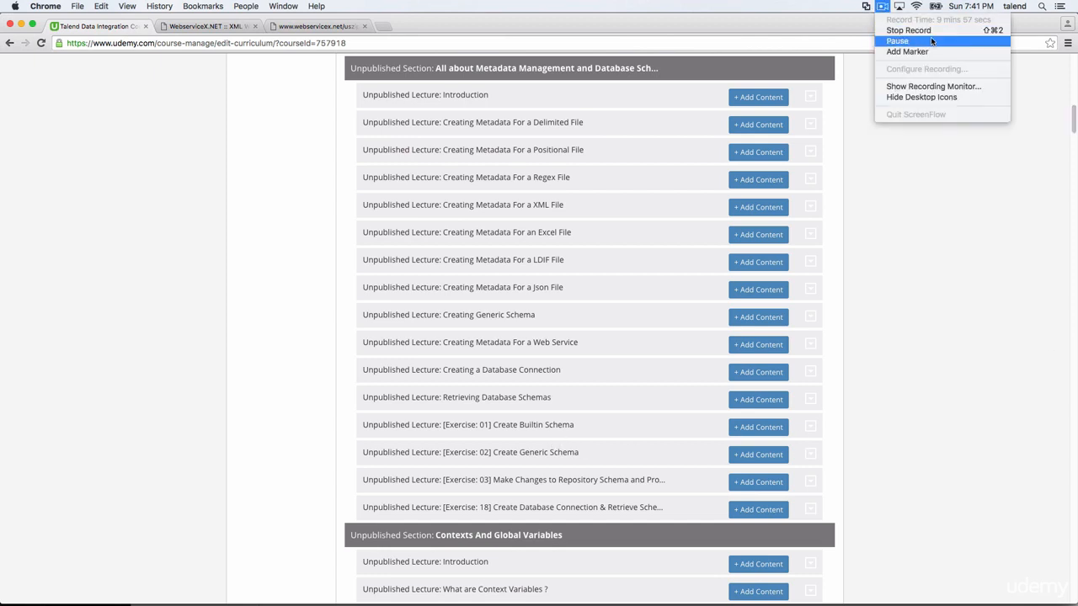